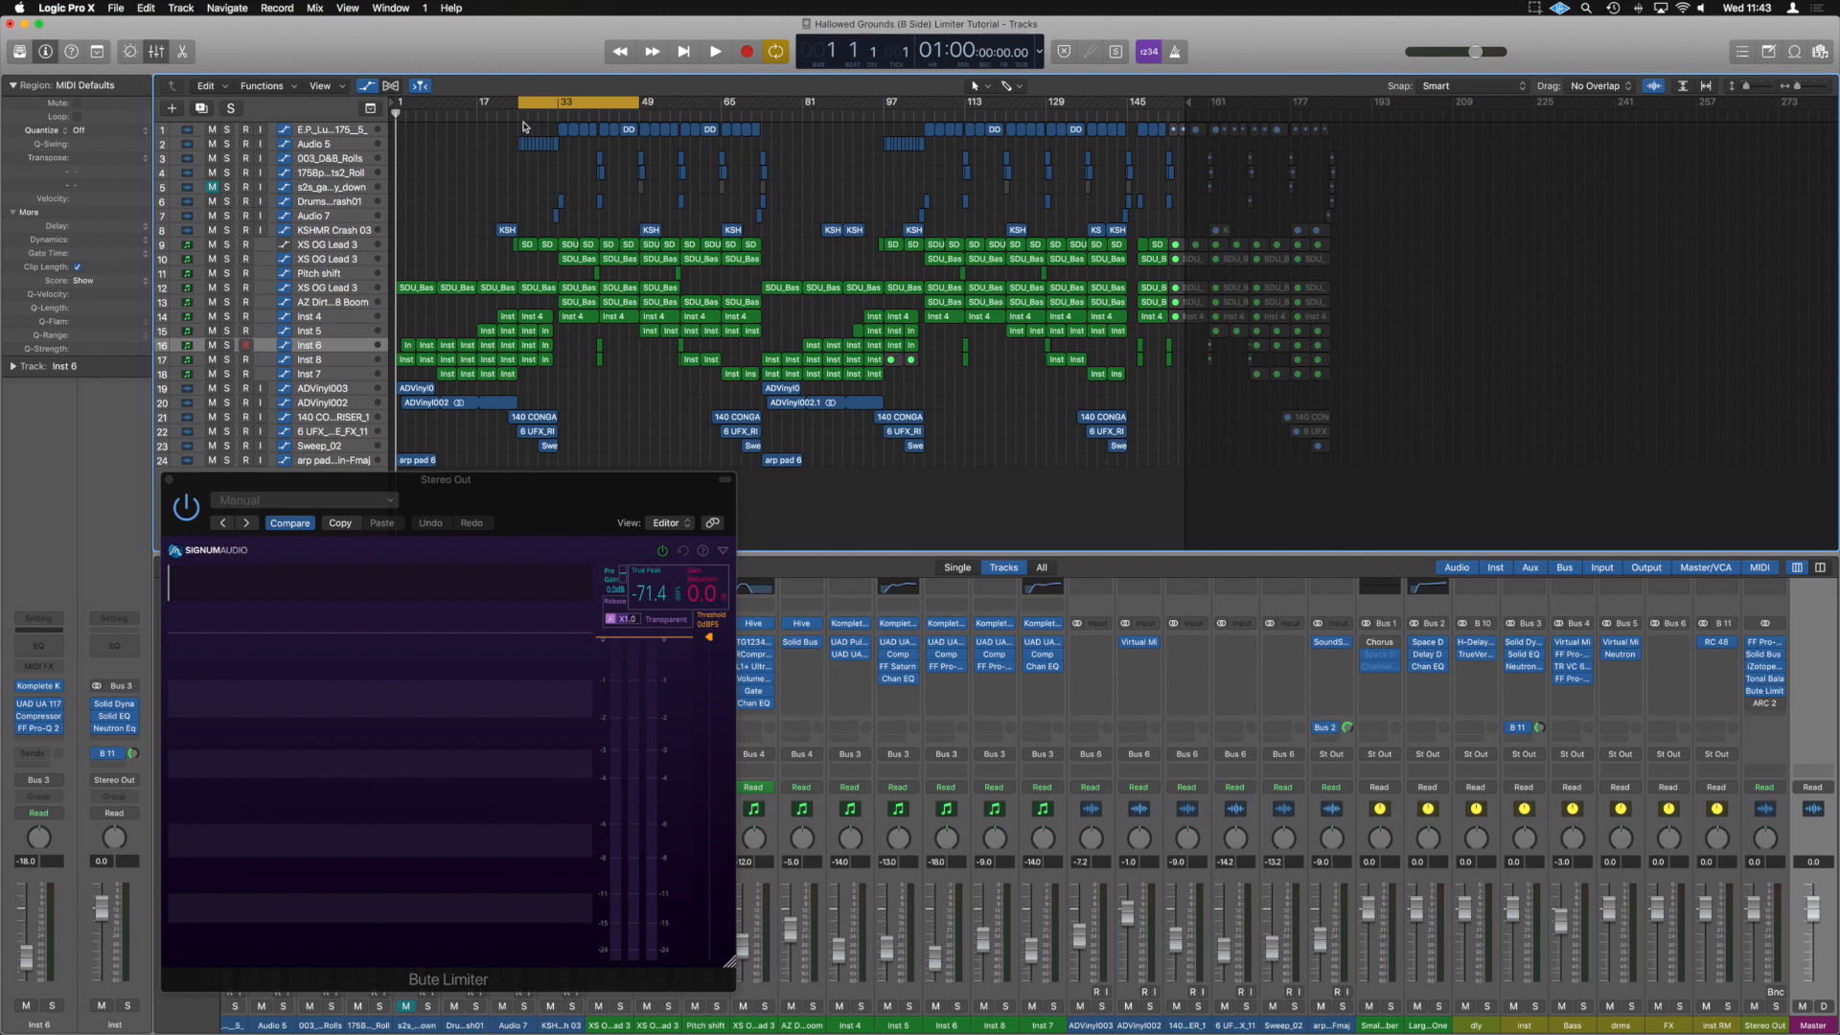
Step: Extend the cycle range back to about bar 18, and widen the Bute Limiter window on the Stereo Out over most of the mixer
left_click_drag(480, 108, 642, 129)
left_click_drag(731, 961, 245, 942)
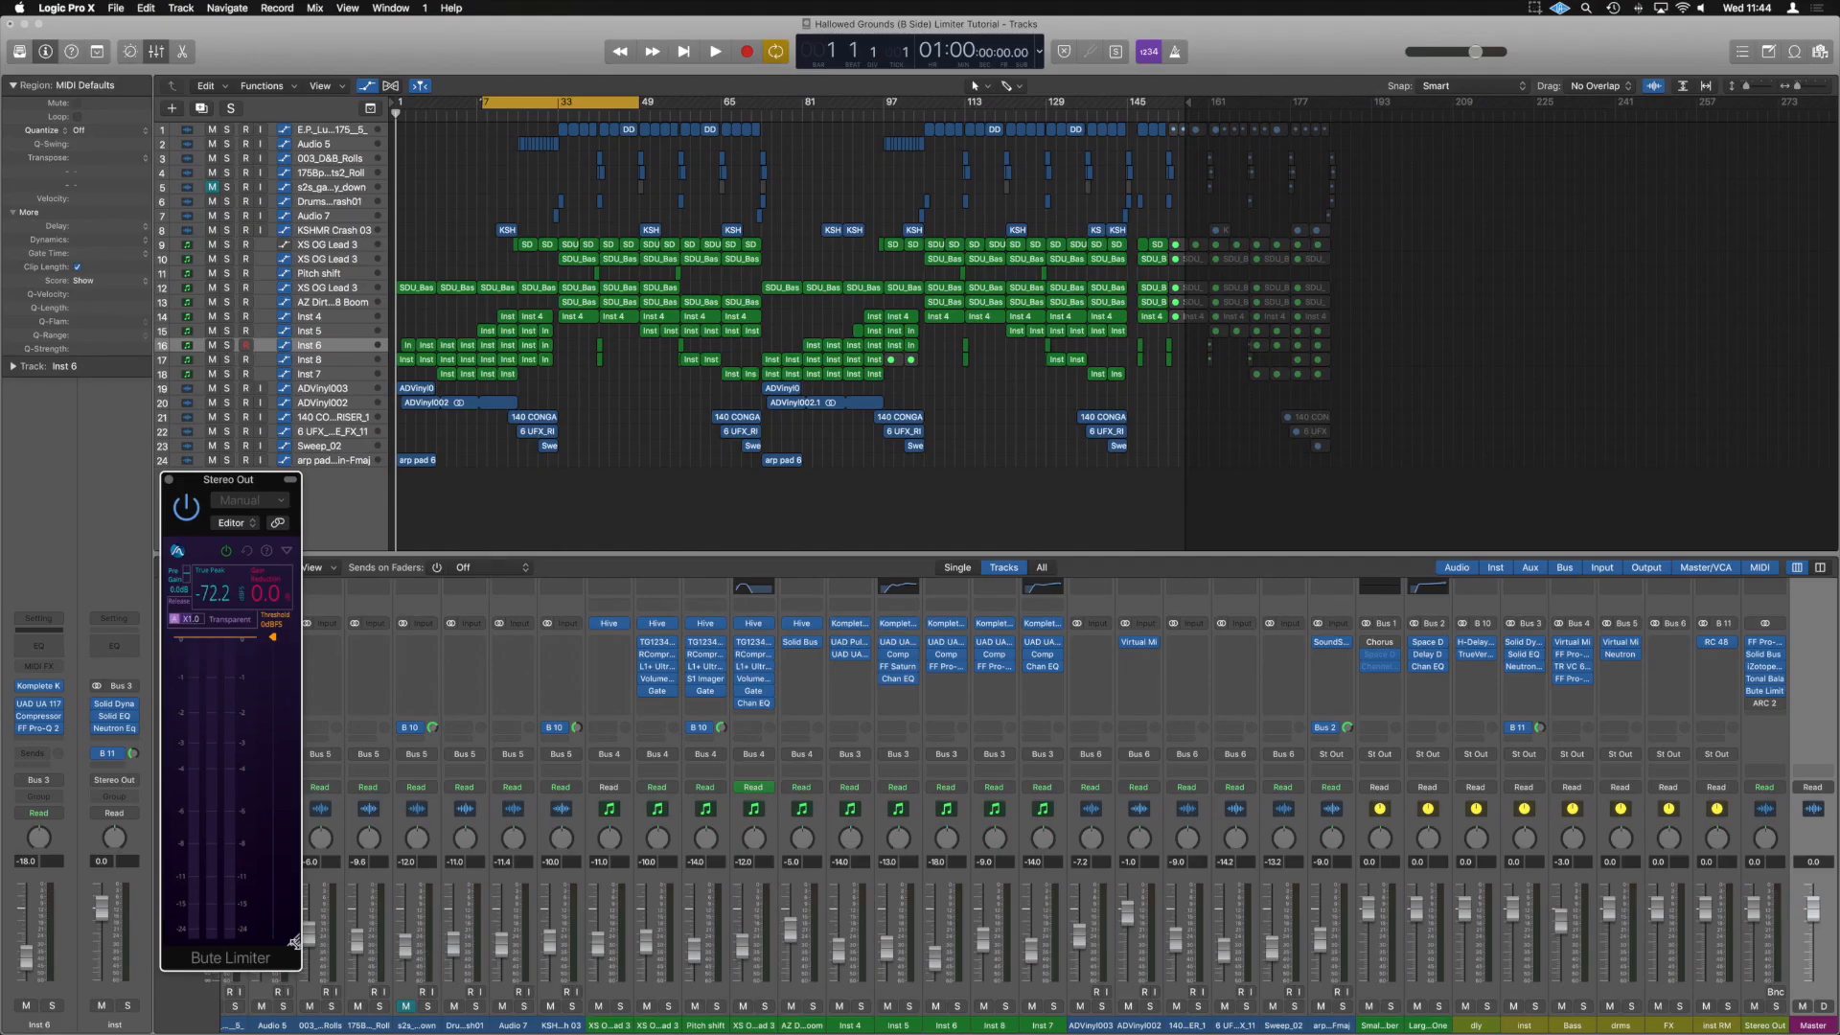
left_click_drag(294, 943, 675, 977)
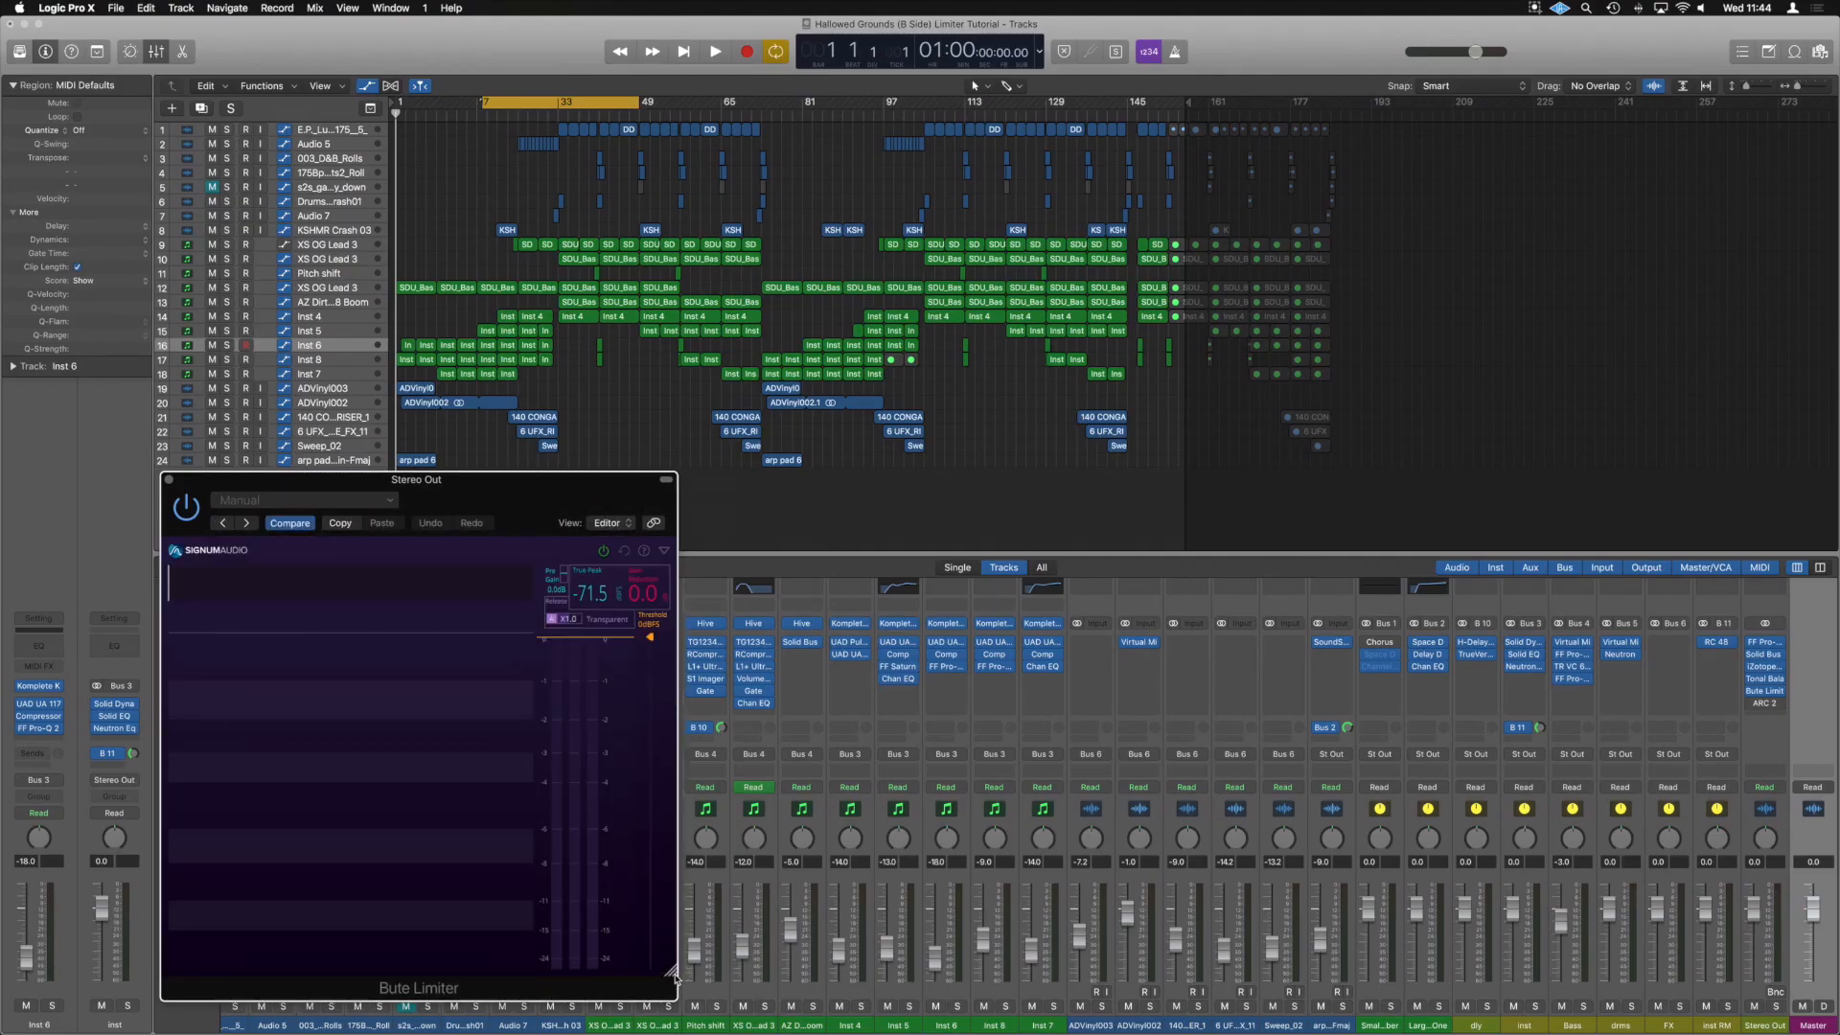
left_click_drag(523, 495, 522, 533)
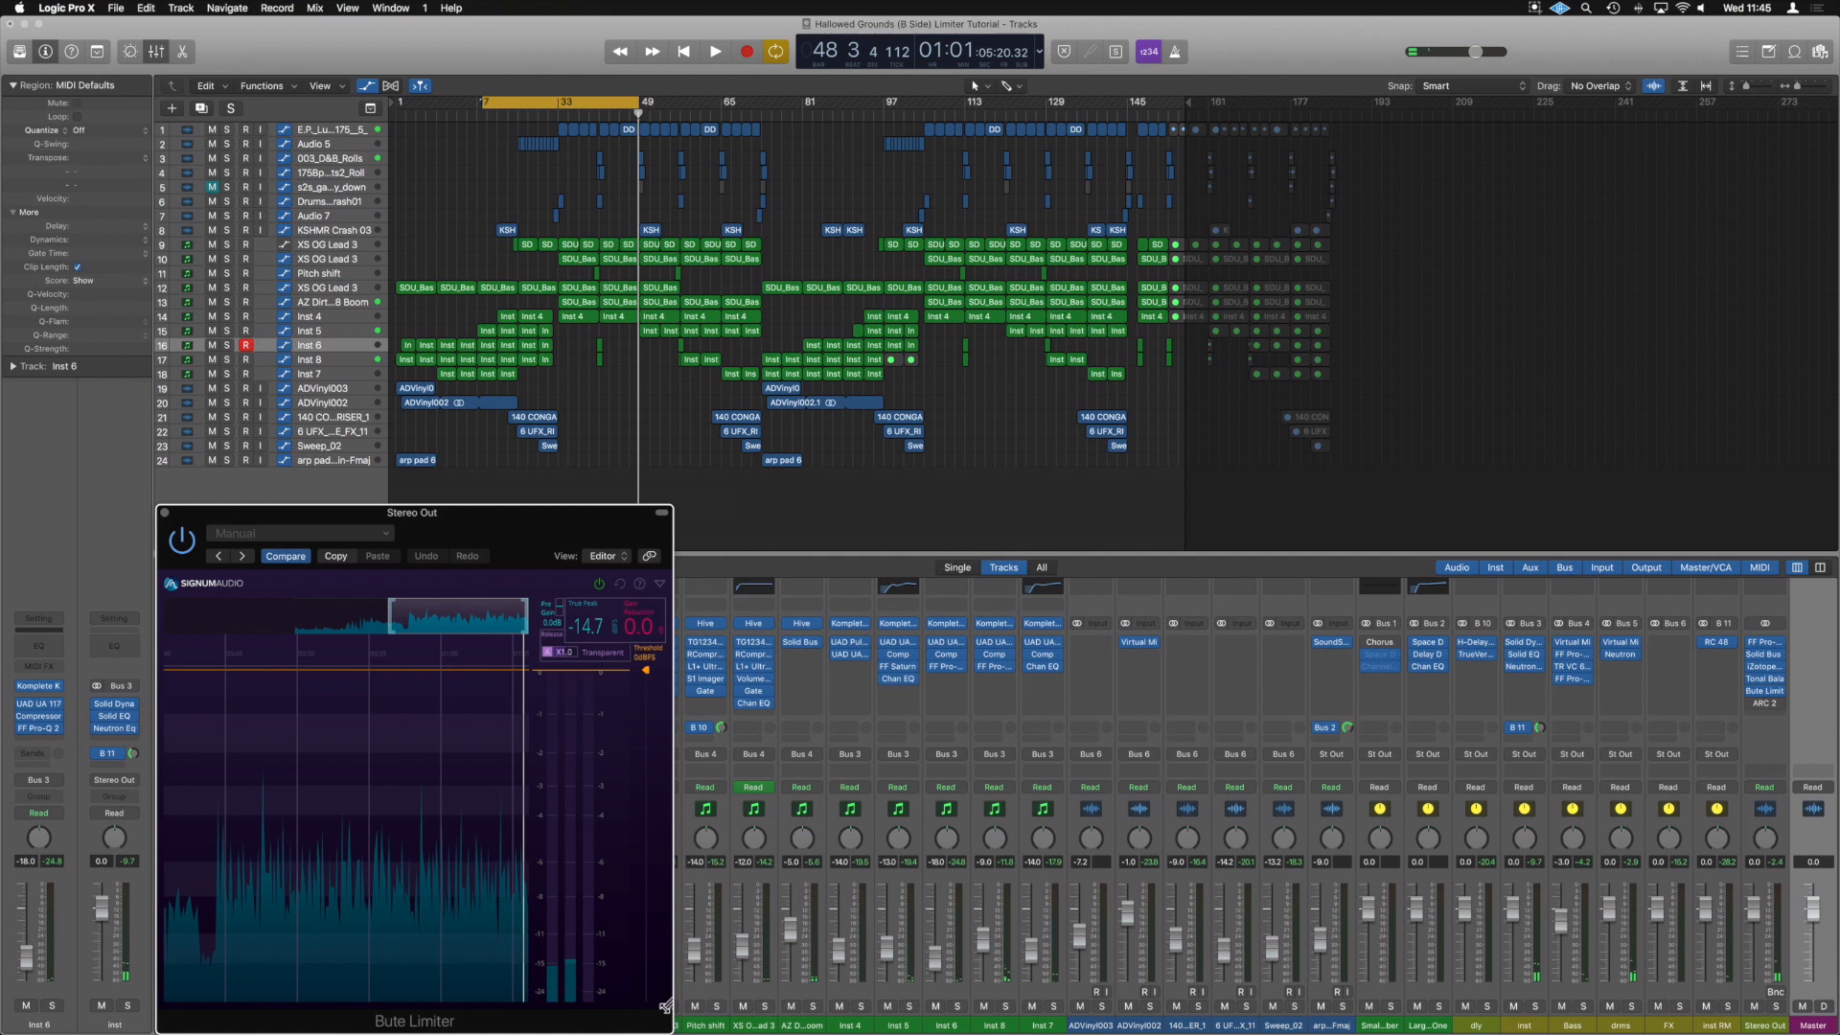
left_click_drag(665, 1006, 1380, 1011)
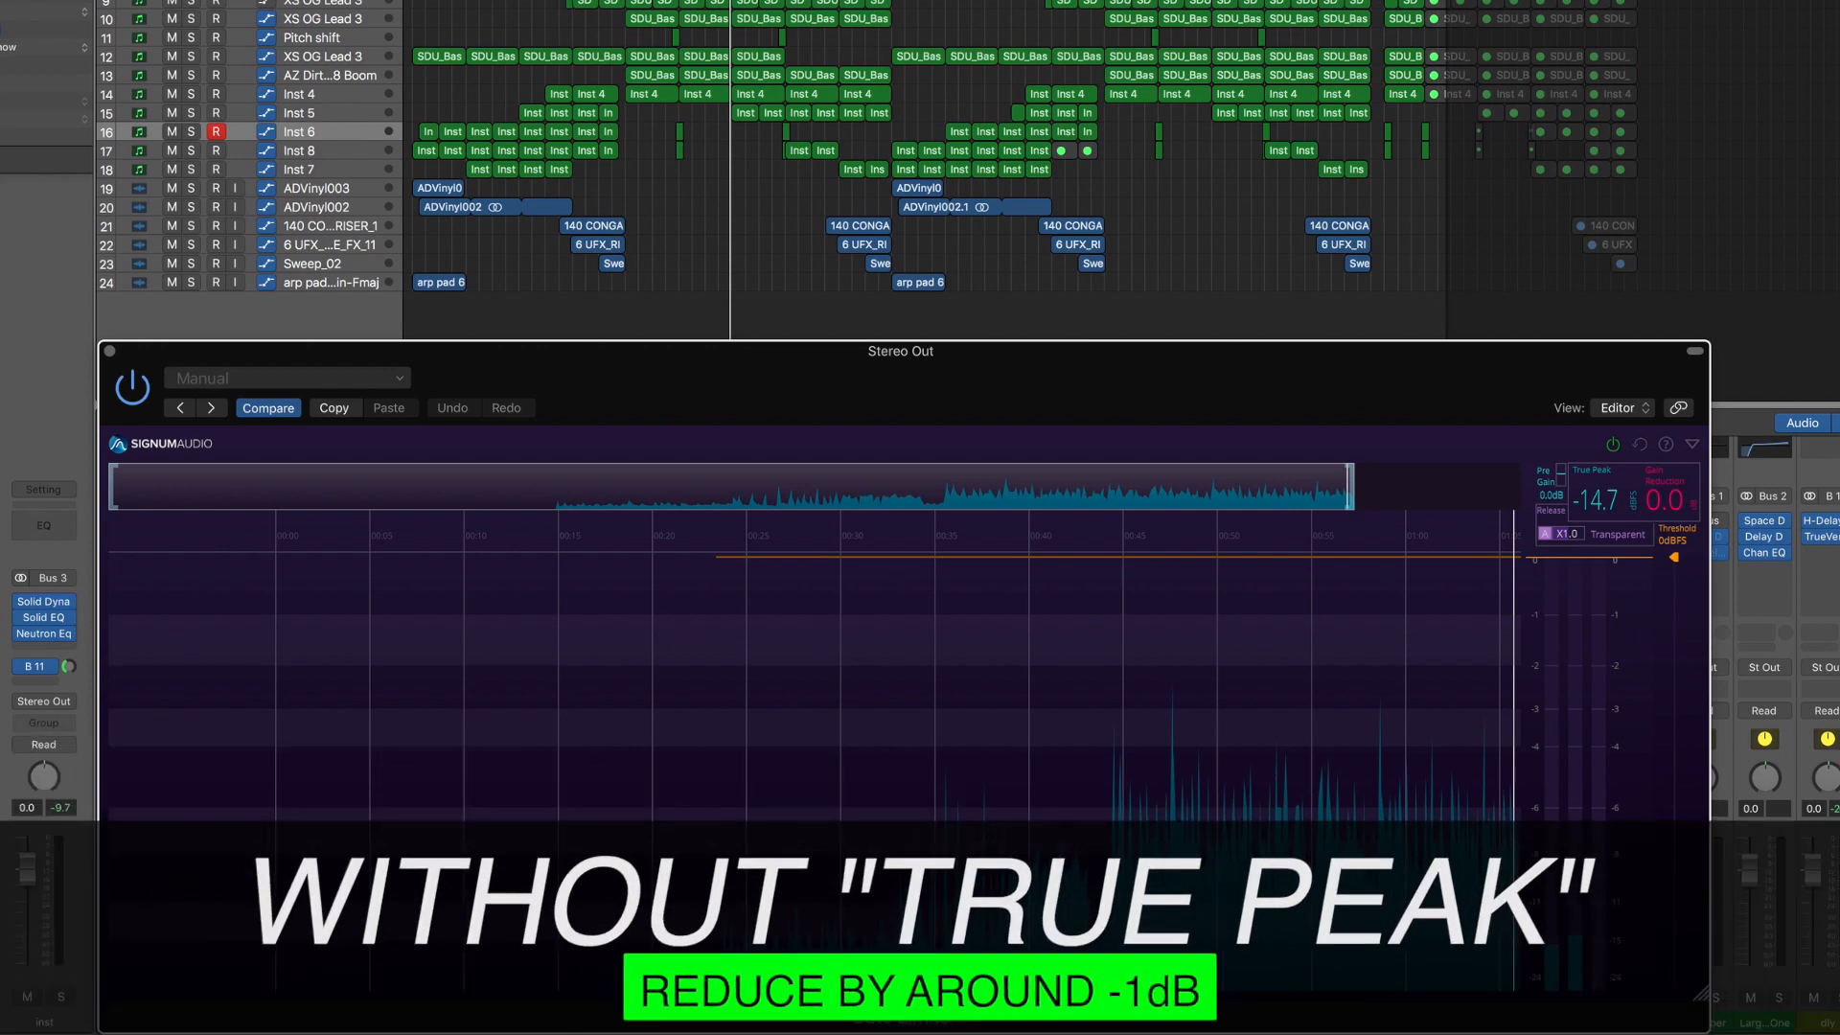
Step: Set the Stereo Out limiter's threshold to -1.0 dBFS and raise its pre gain to 4.0 dB
left_click_drag(1673, 560, 1673, 582)
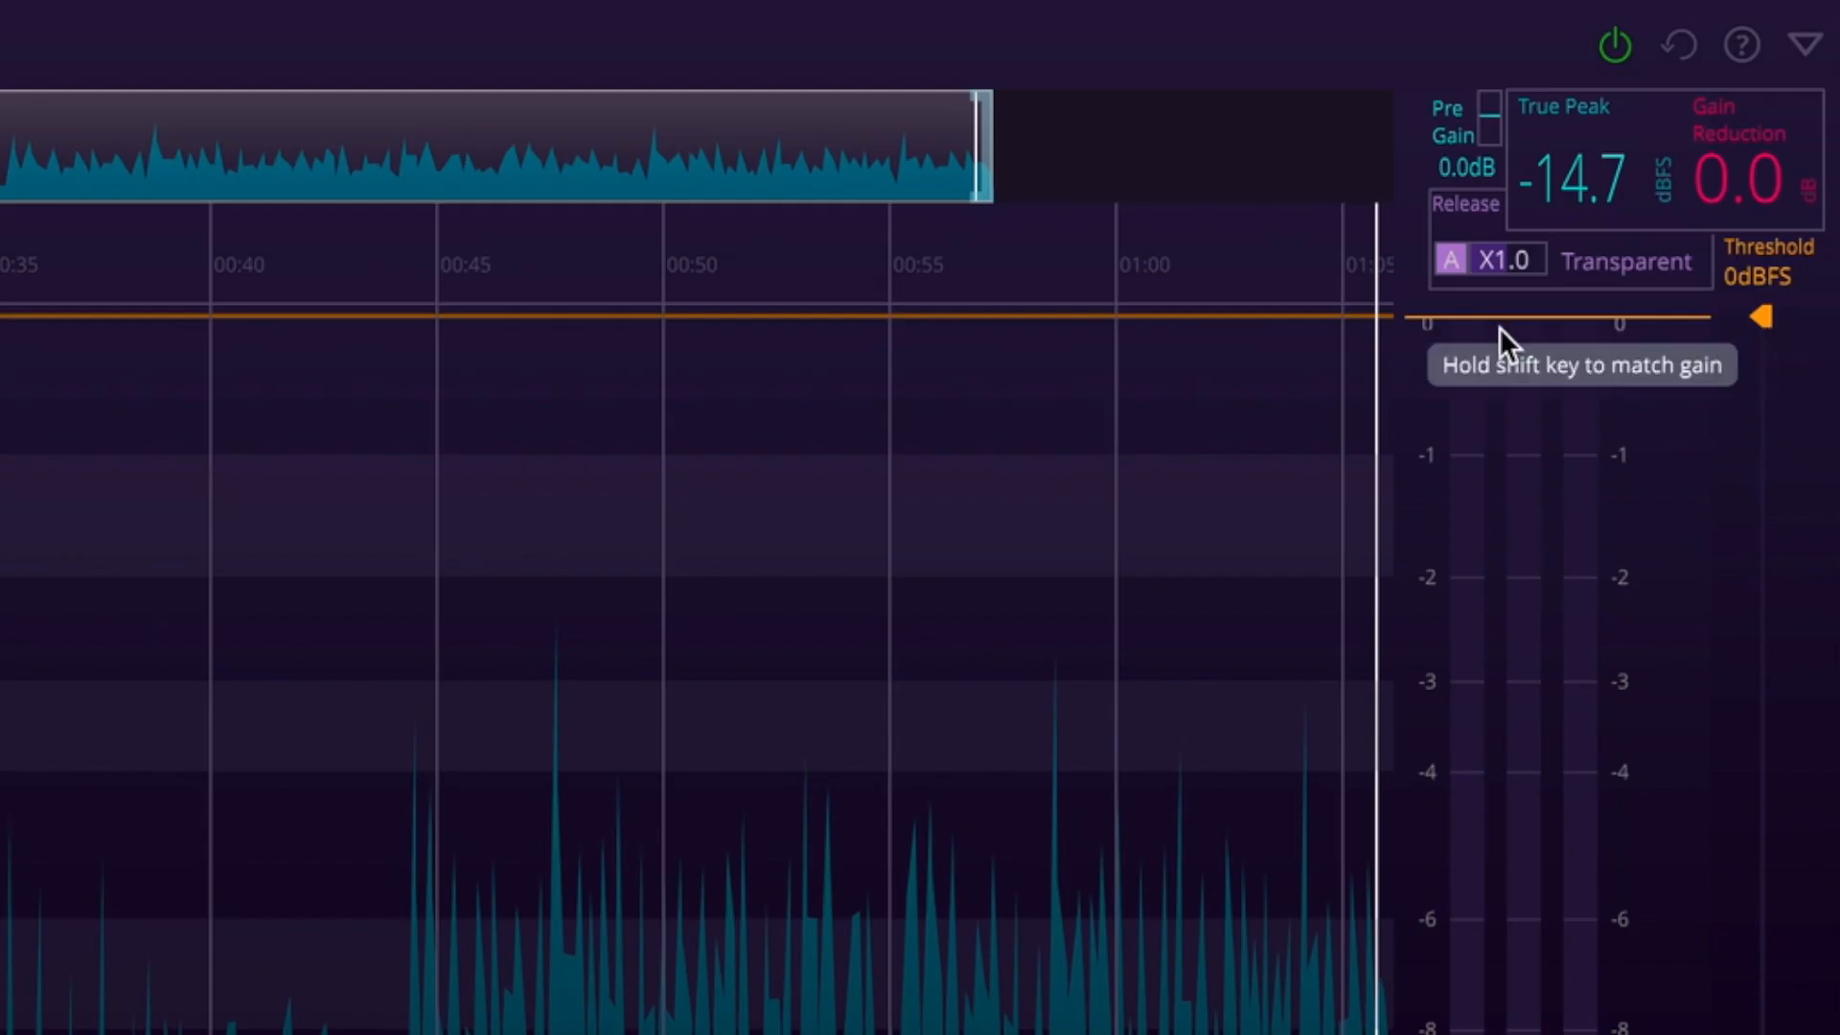
left_click_drag(1769, 320, 1761, 451)
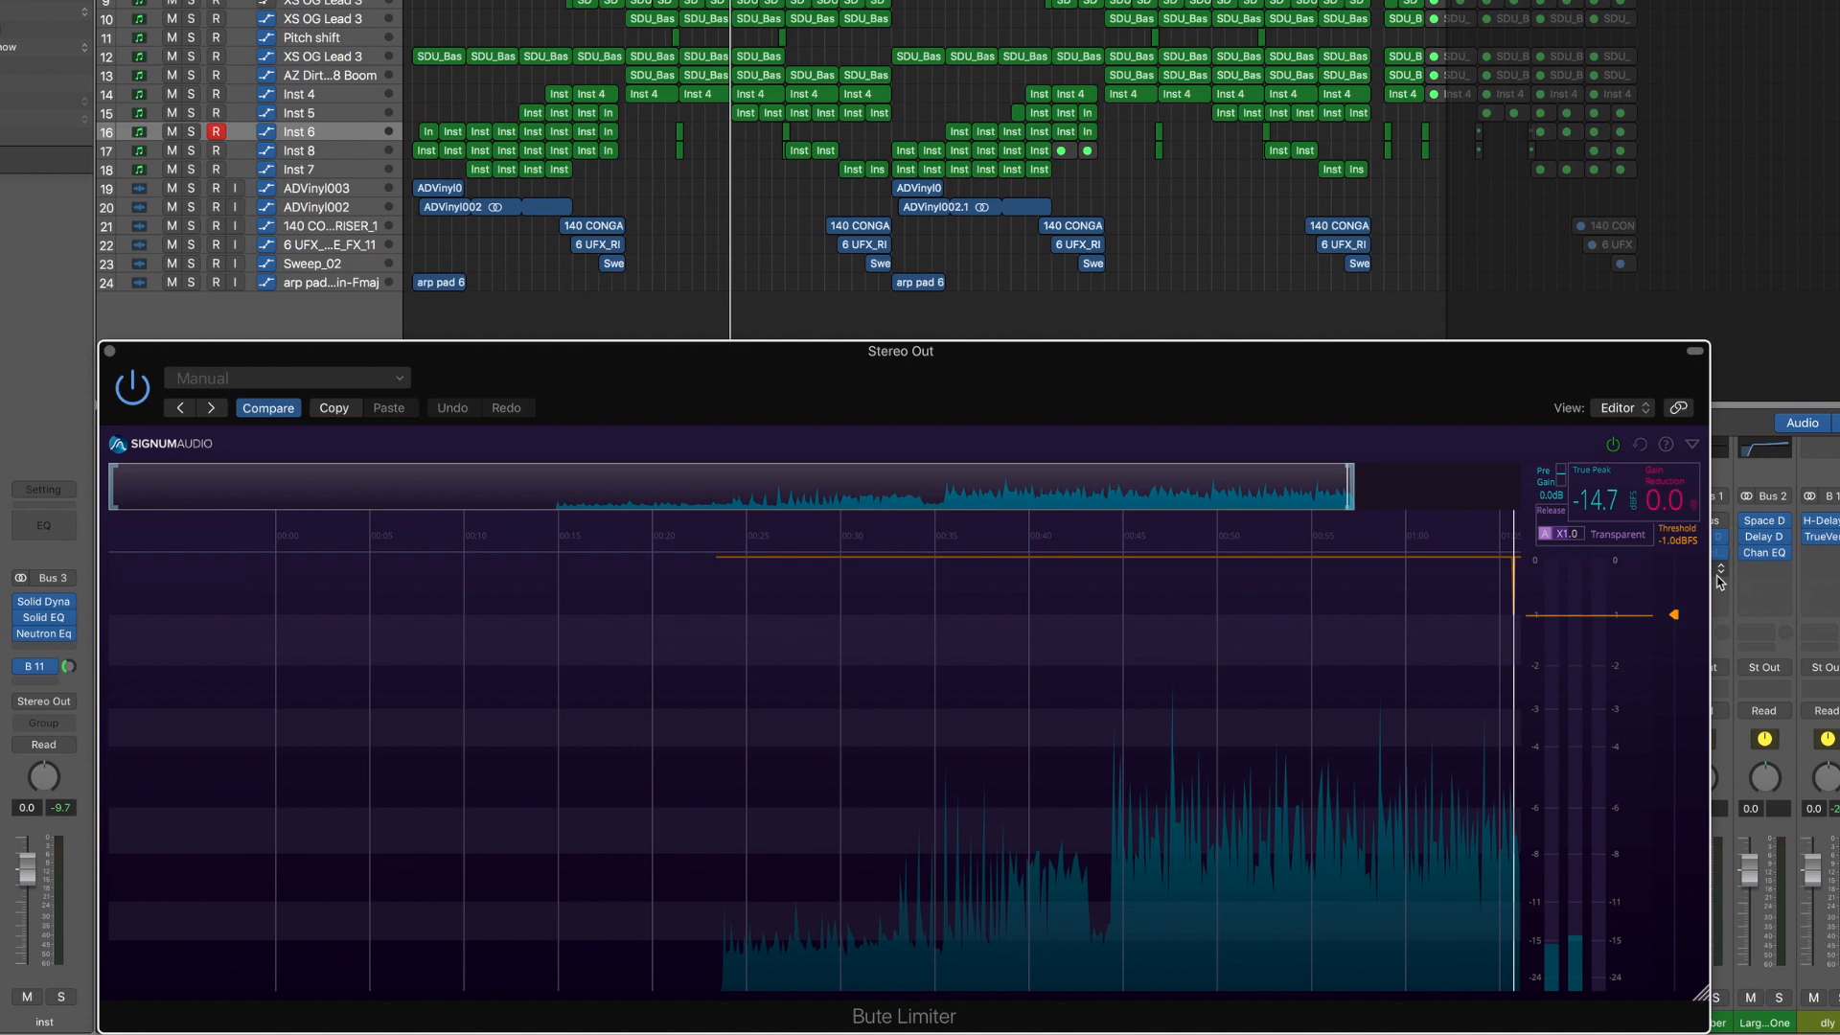
left_click_drag(1562, 479, 1558, 456)
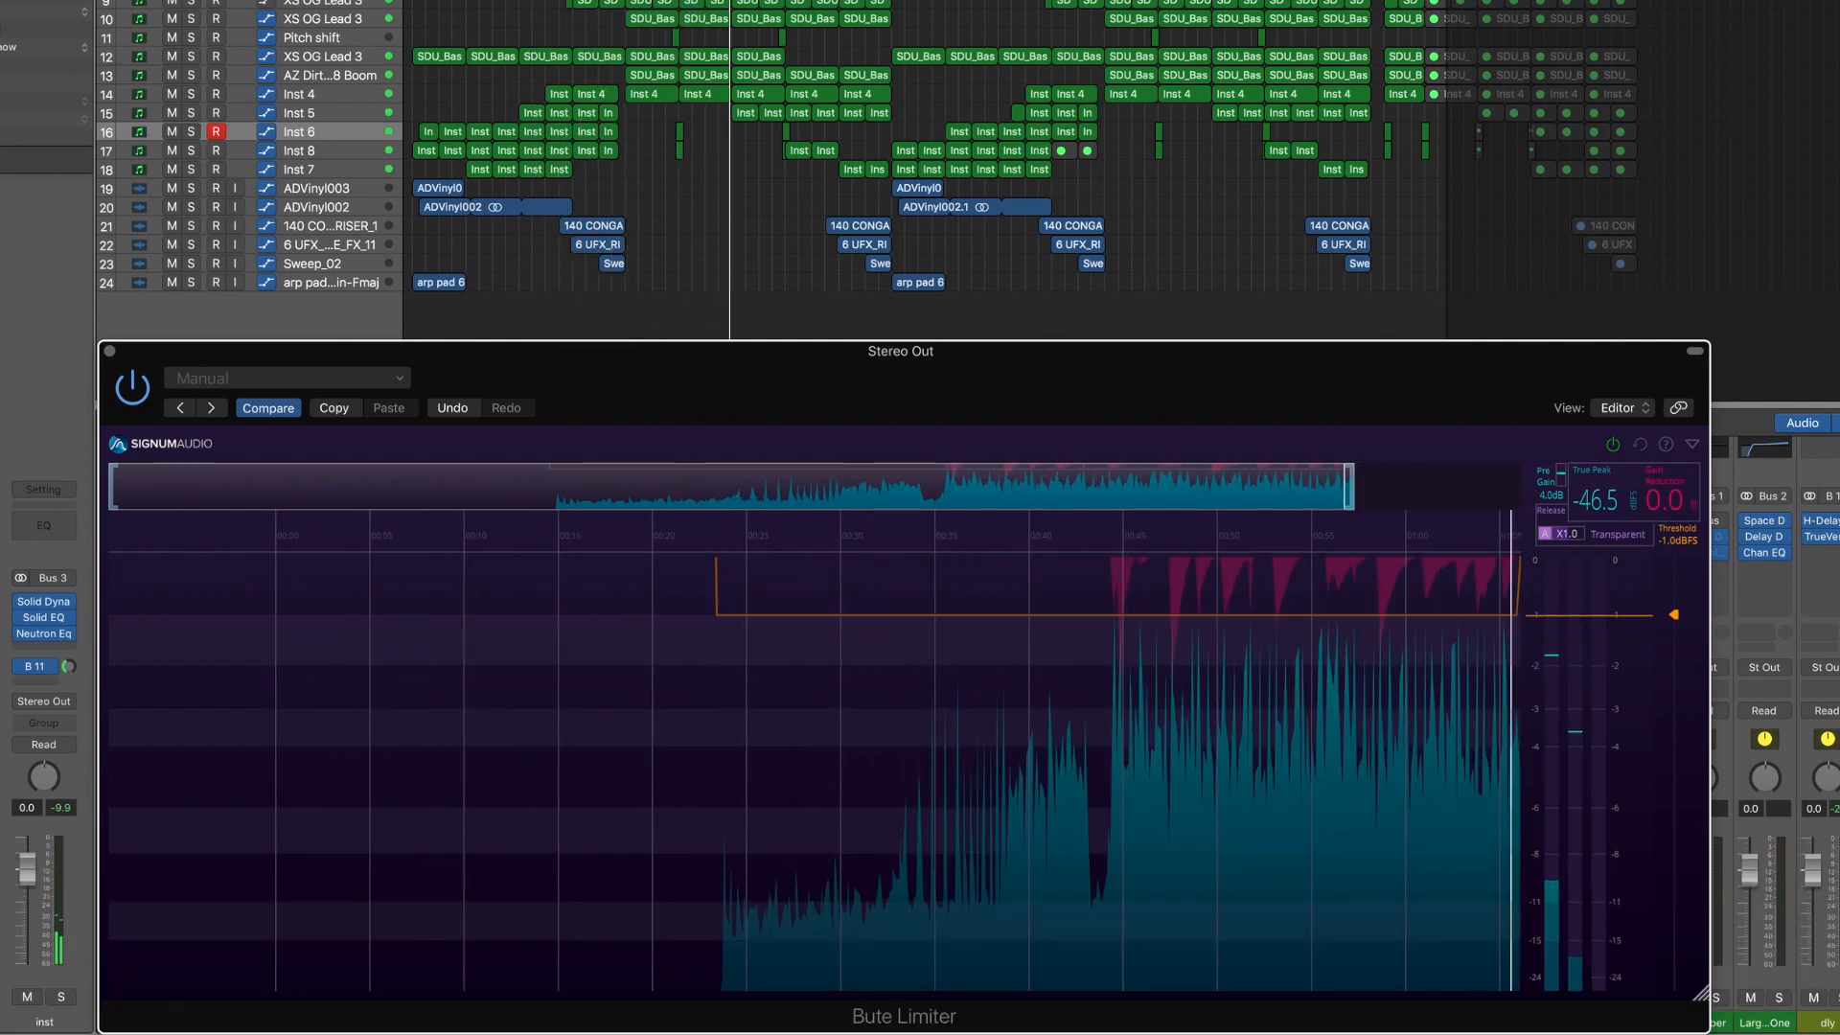
Step: Lower the Stereo Out limiter's threshold to -1.0 dBFS, and replay the cycled section with the threshold raised to -0.1 dBFS
mouse_move(1142, 573)
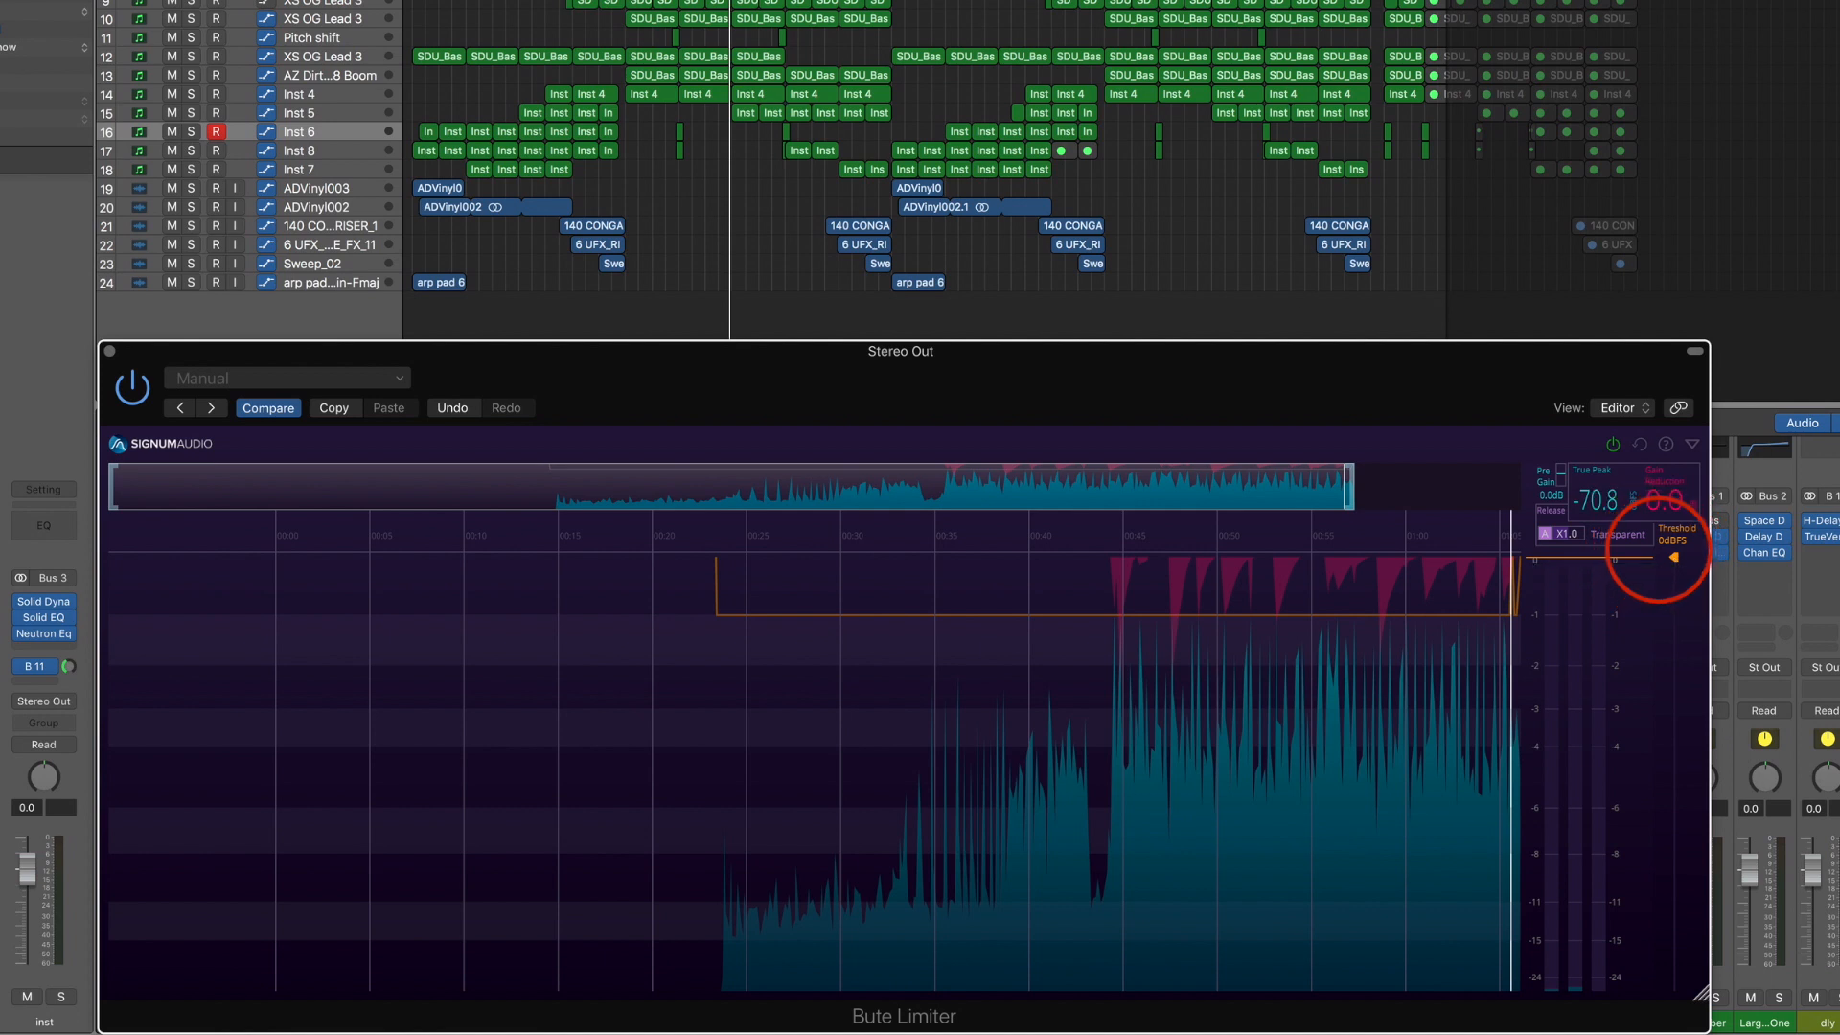
key("space")
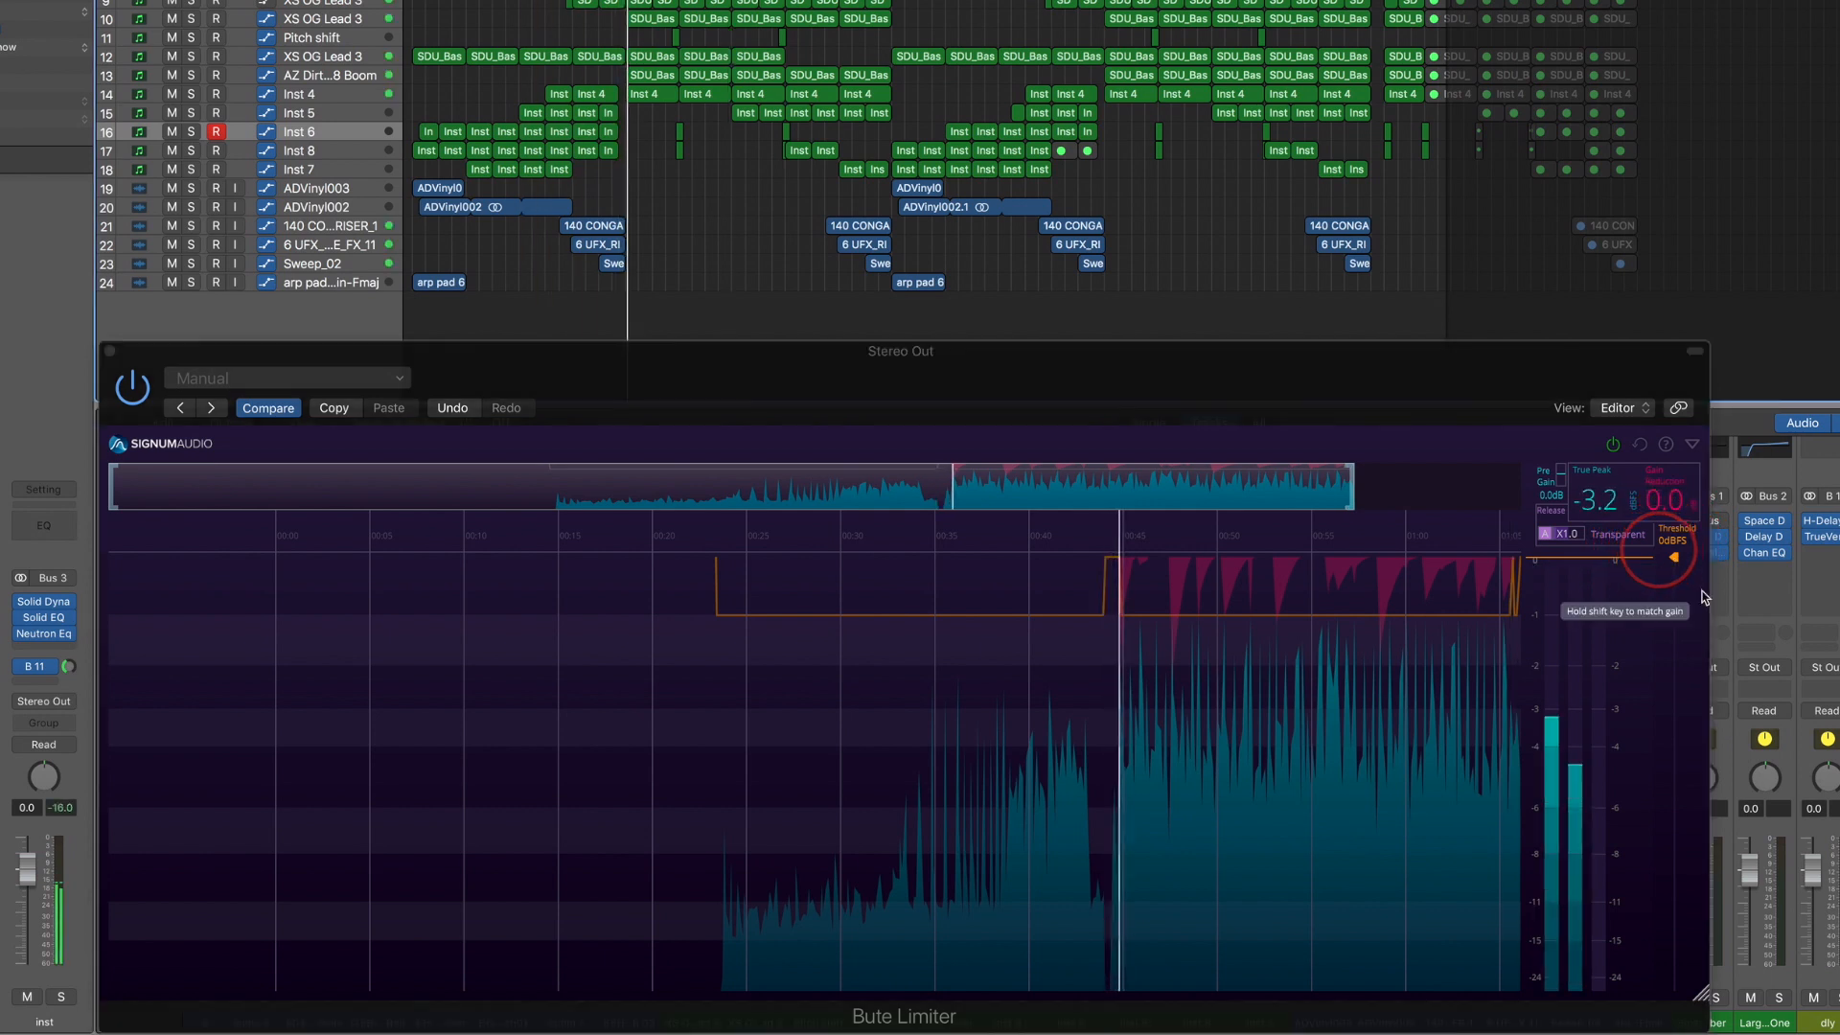
left_click_drag(1676, 560, 1690, 603)
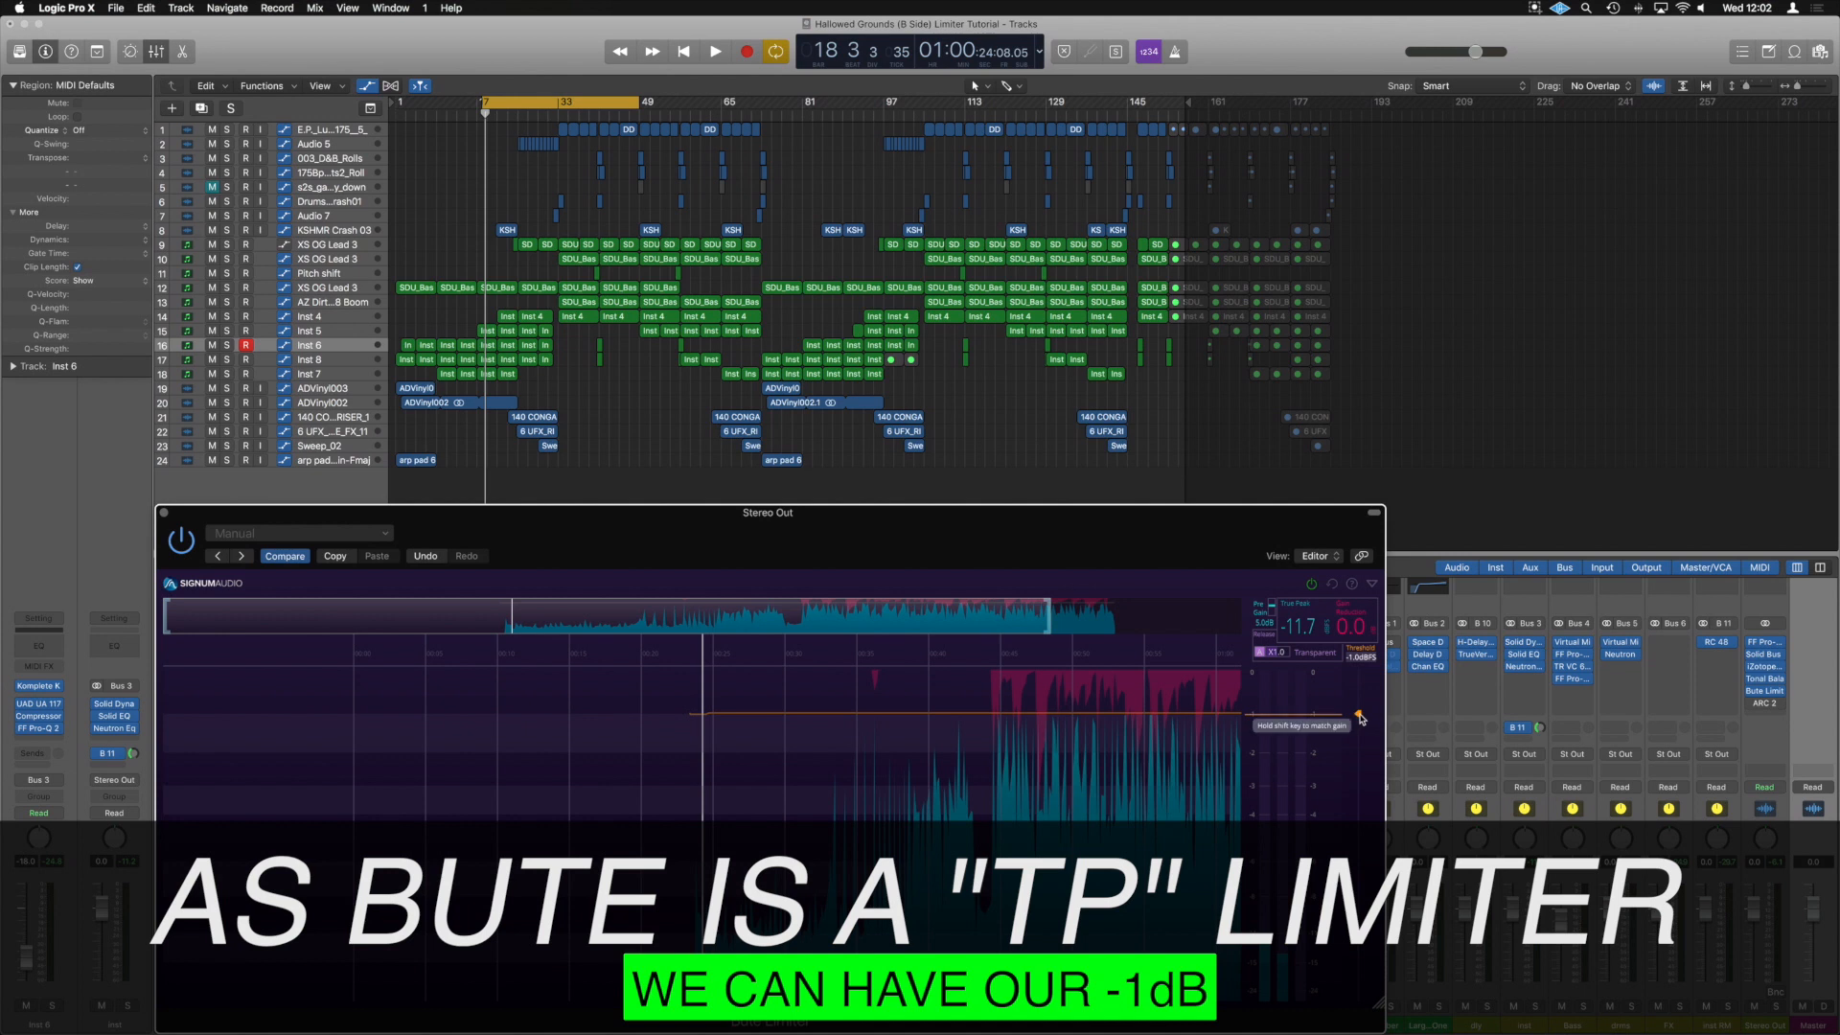
left_click_drag(1361, 719, 1357, 675)
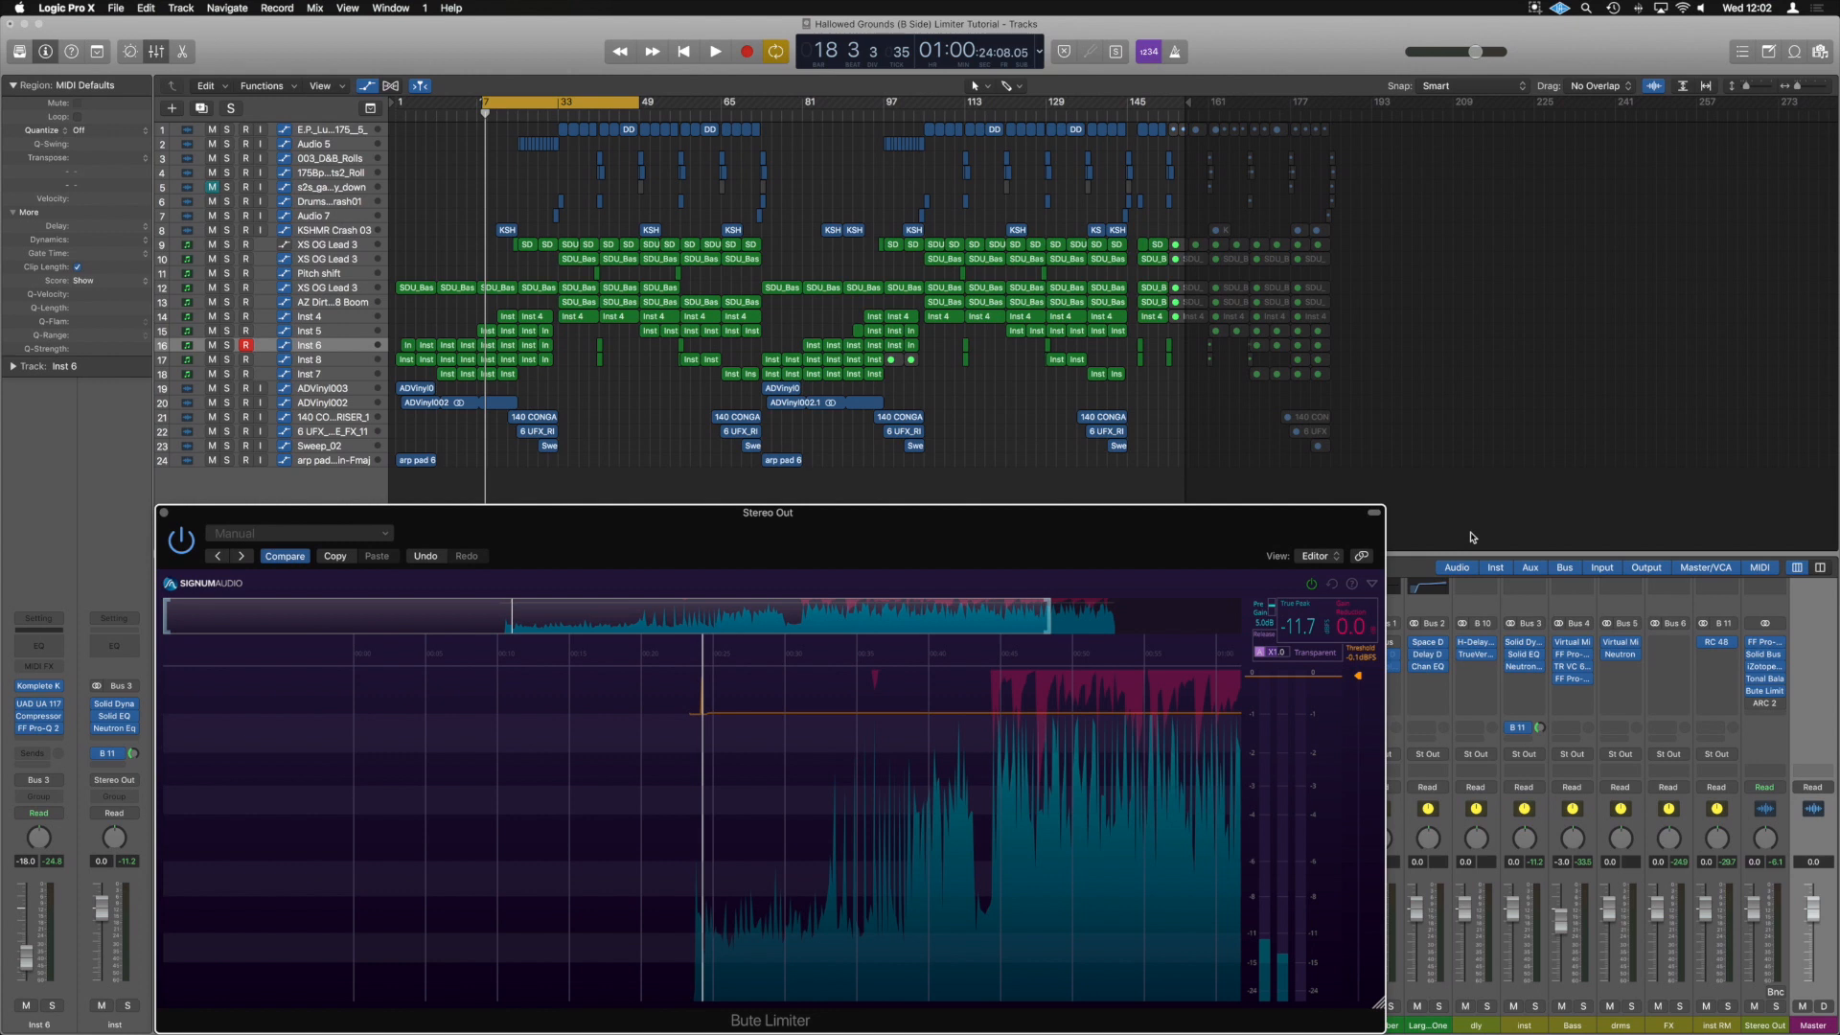
key("space")
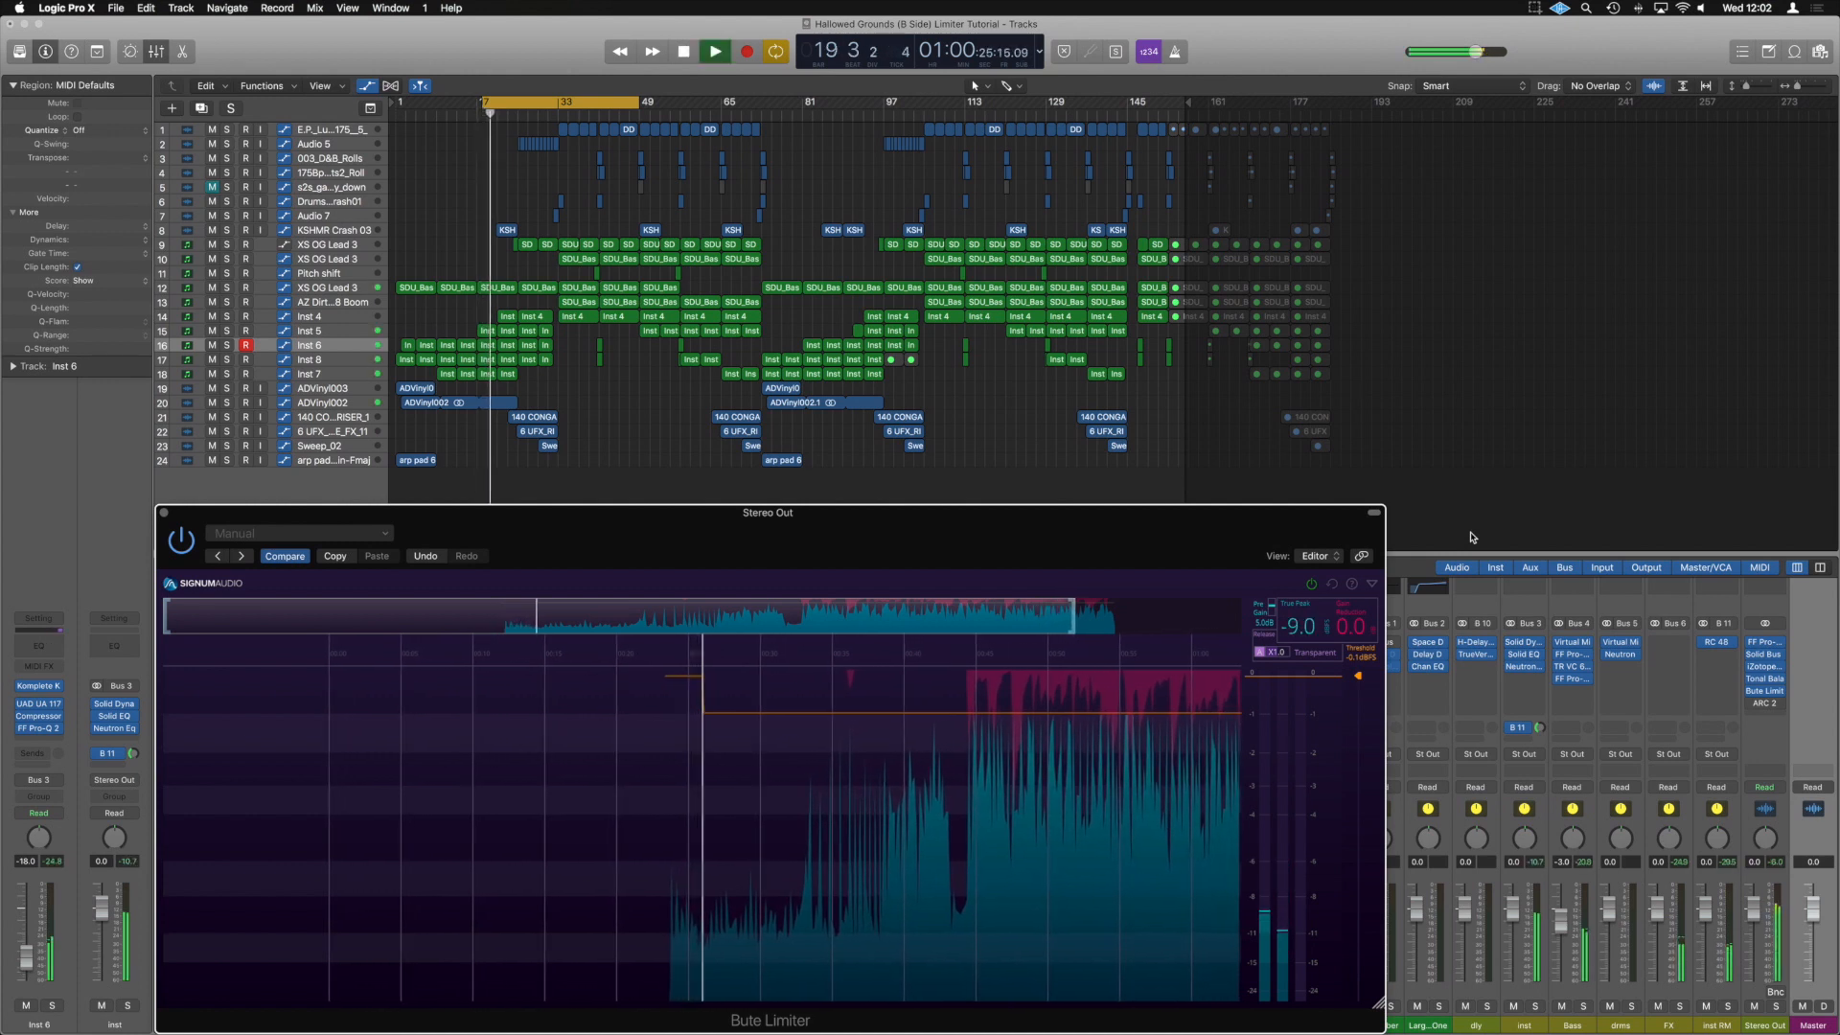
key("space")
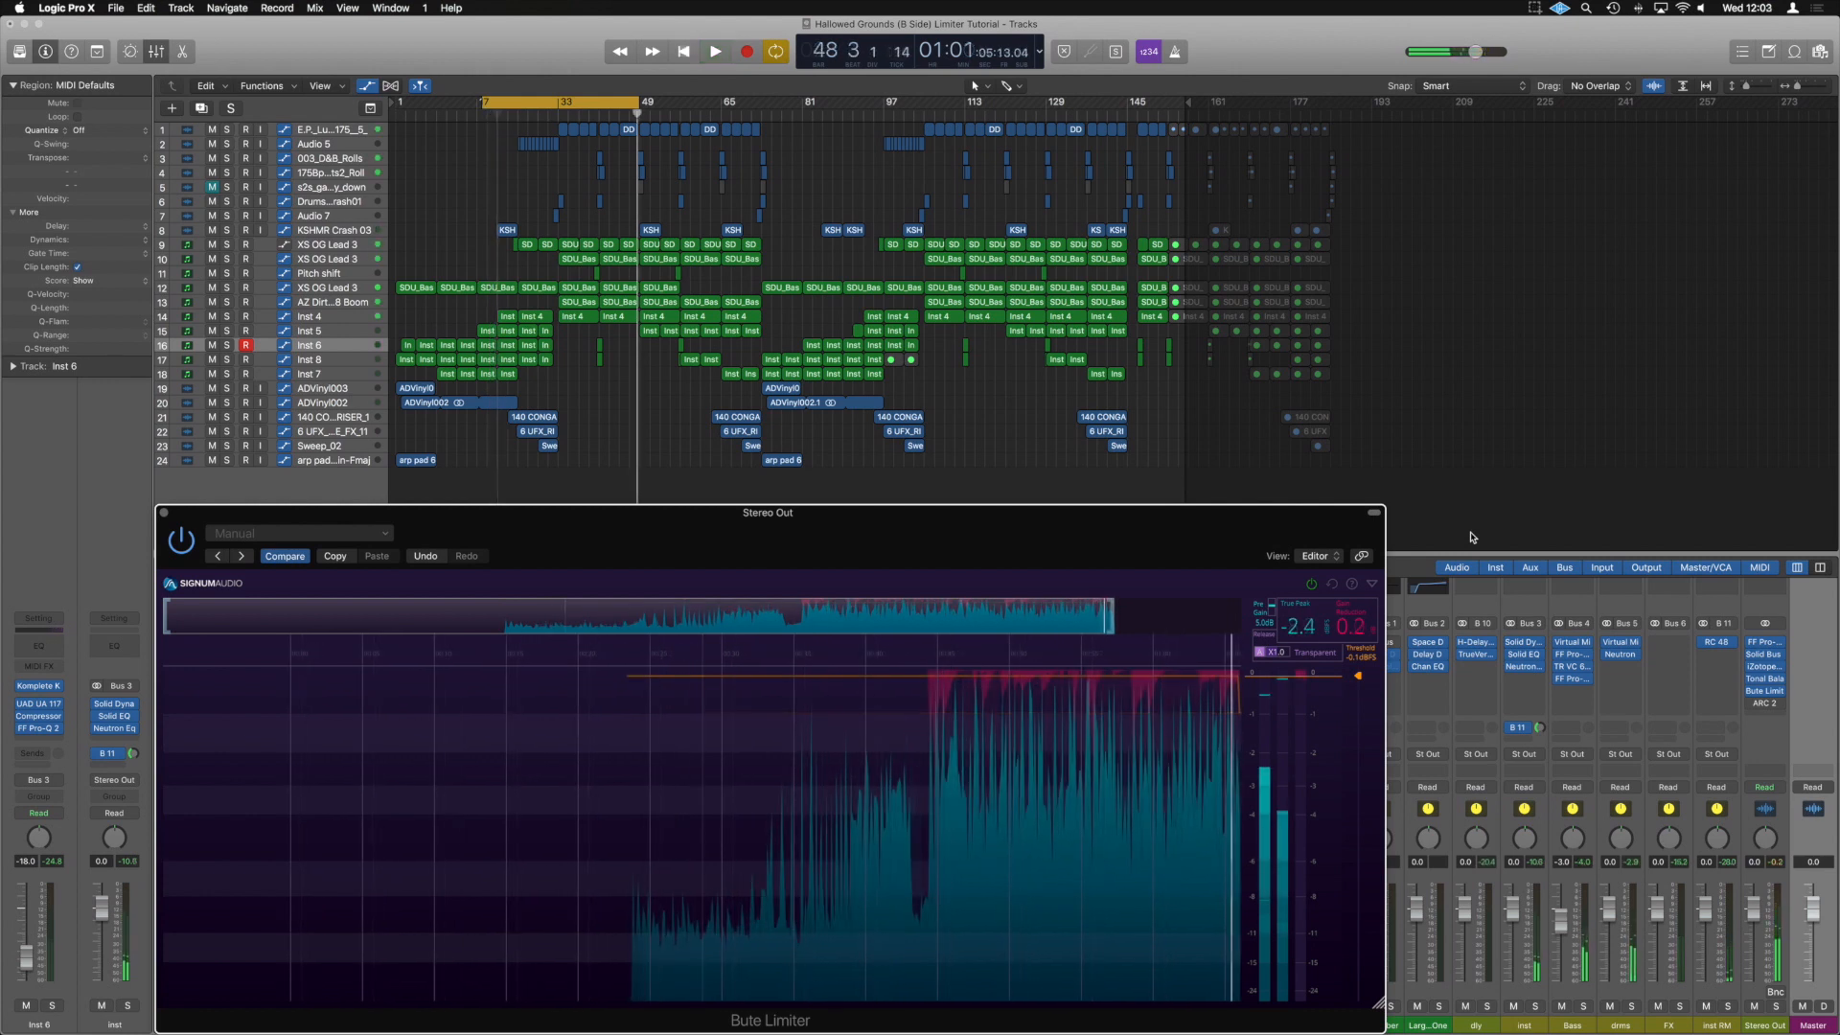
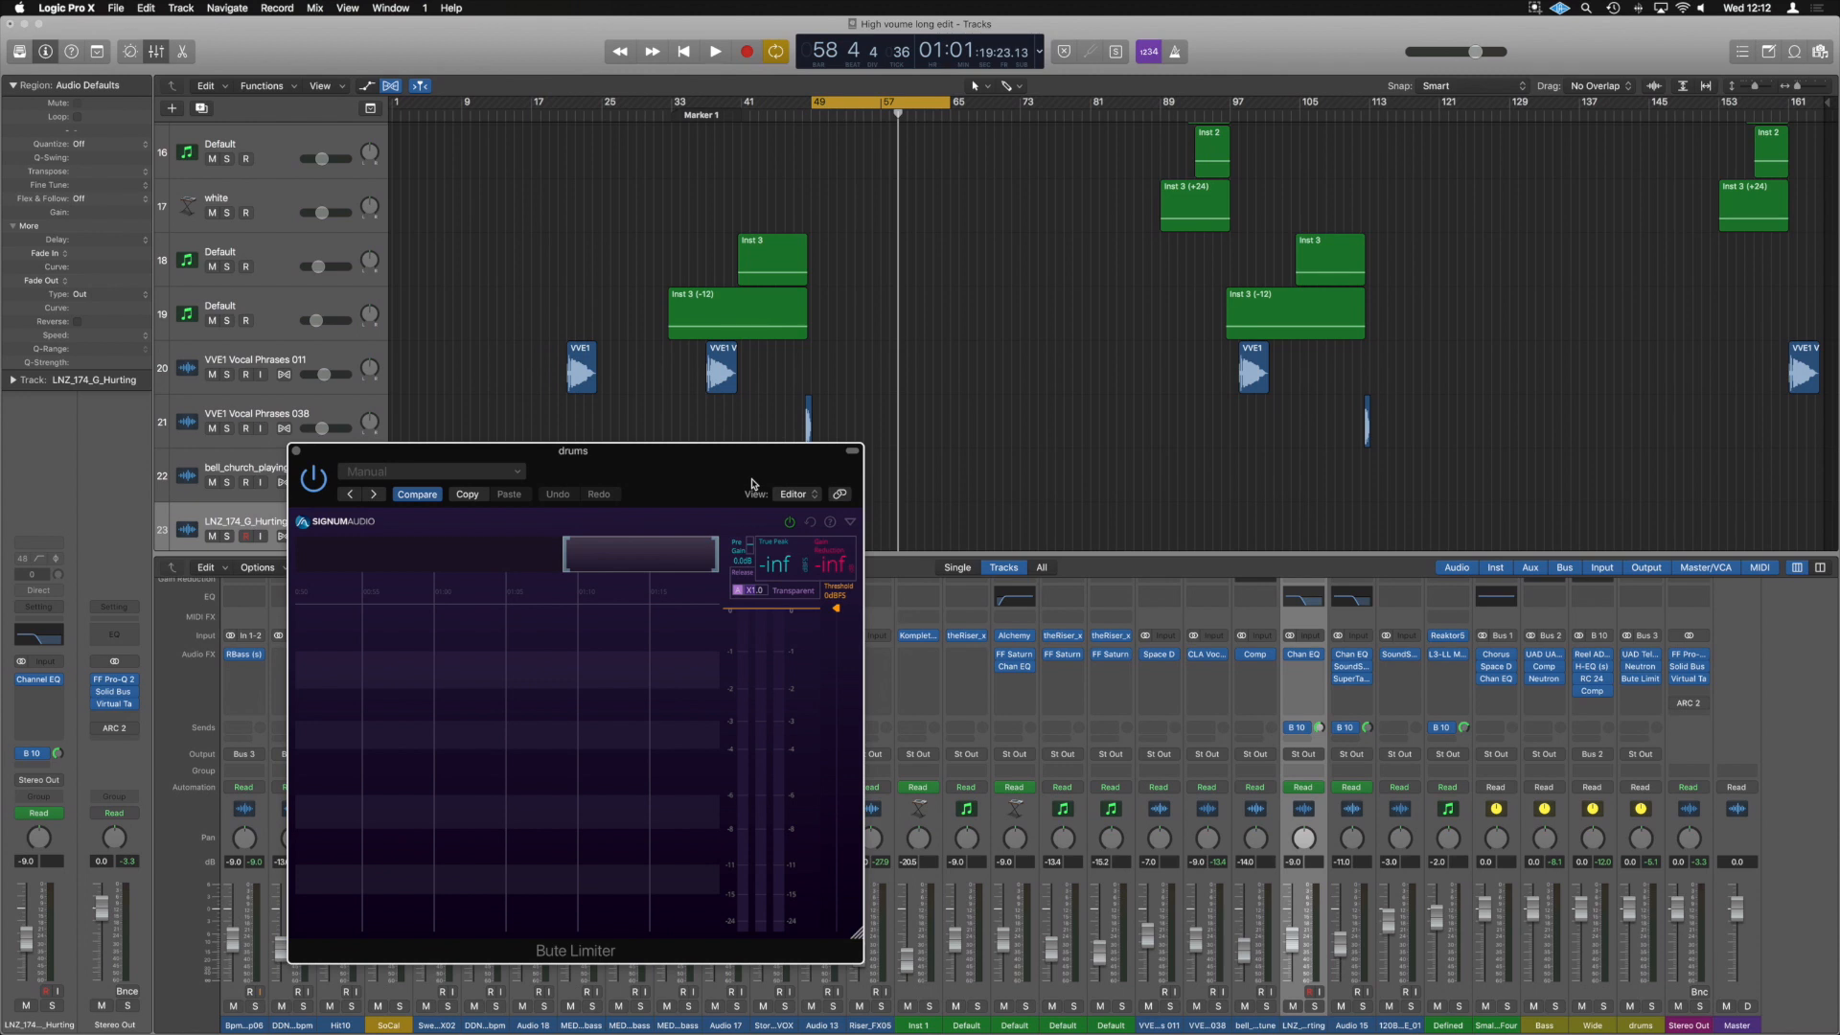
Step: Play the cycled section through the drums bus limiter and lower its threshold to -6.0 dBFS
key("space")
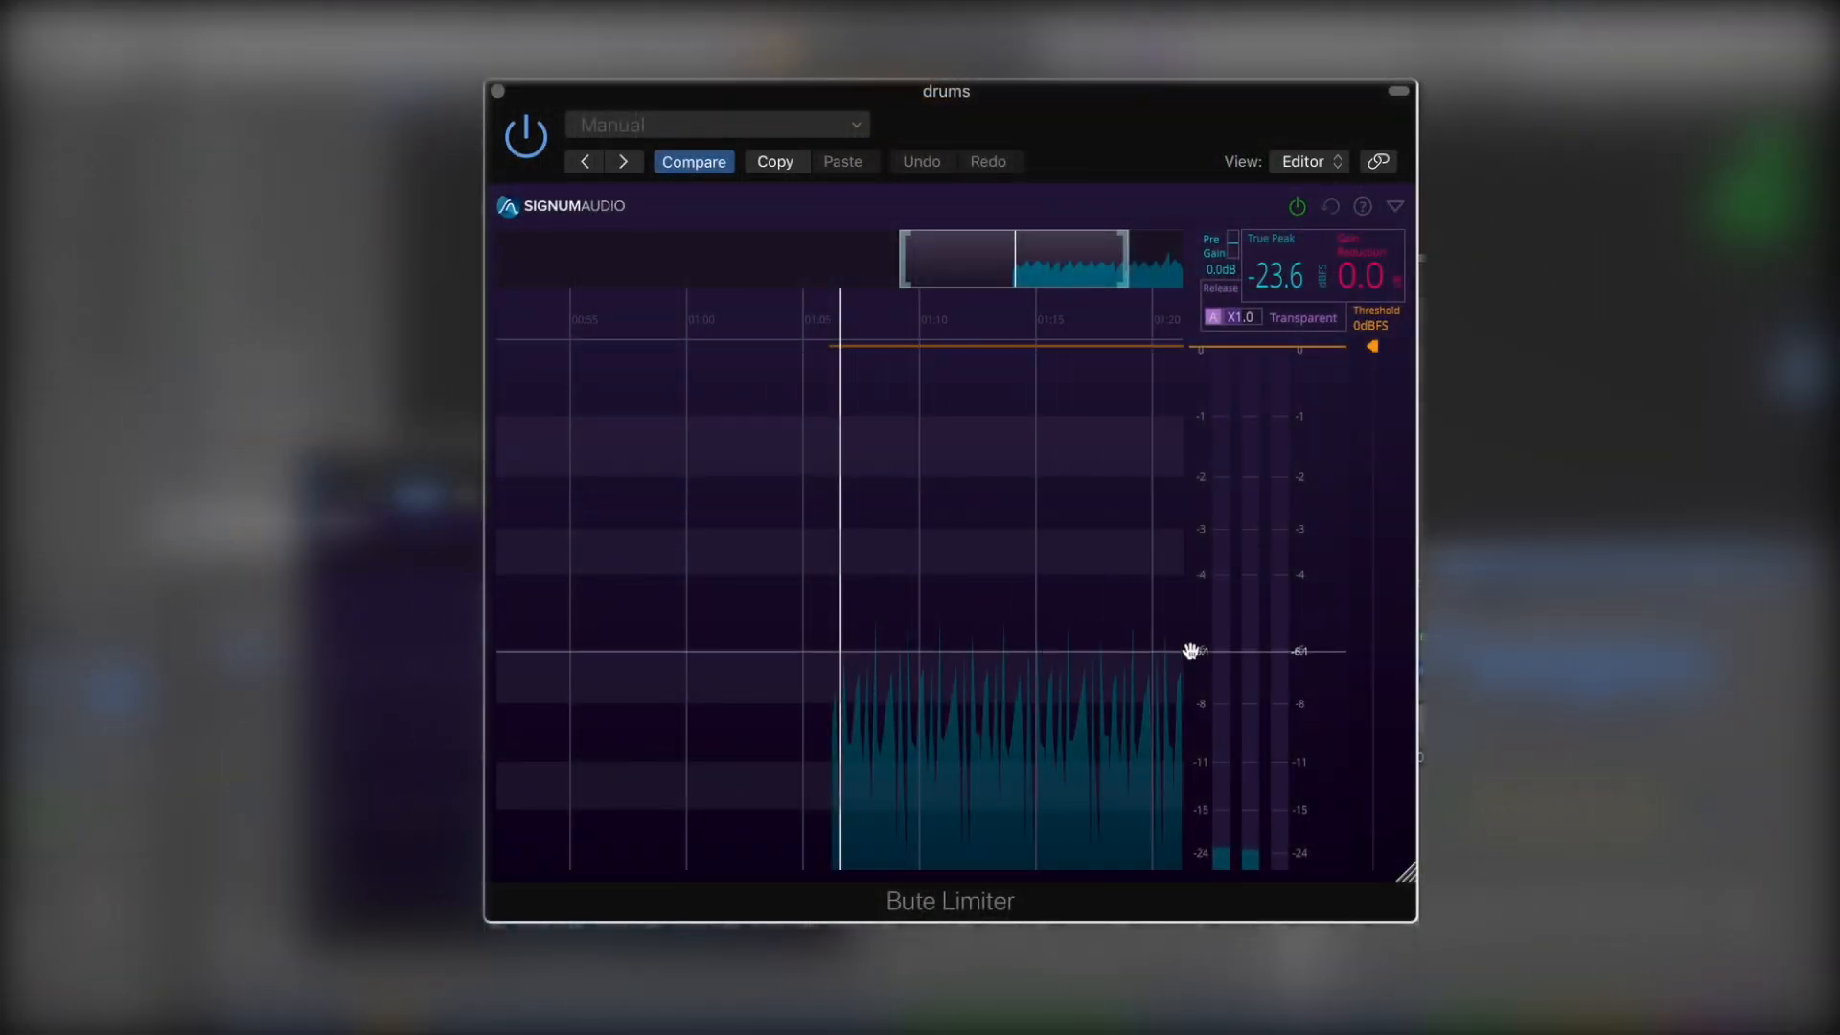
left_click_drag(1376, 354, 1378, 651)
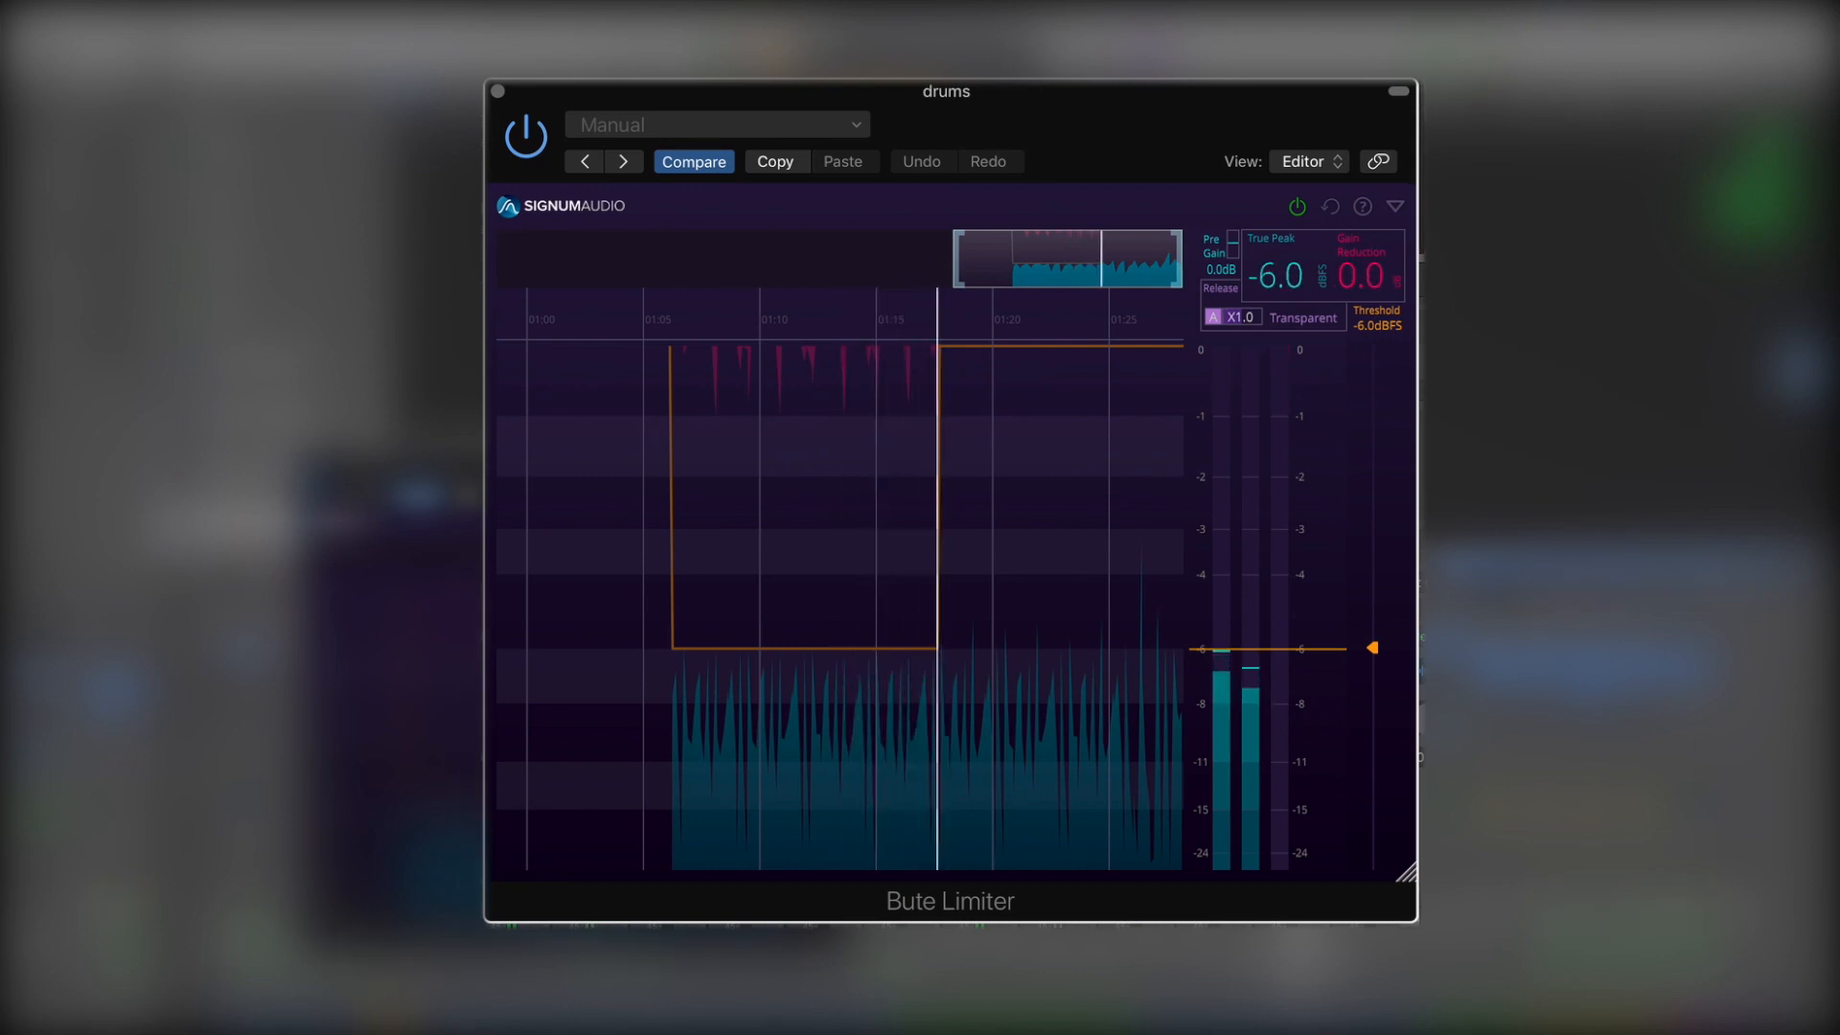
key("space")
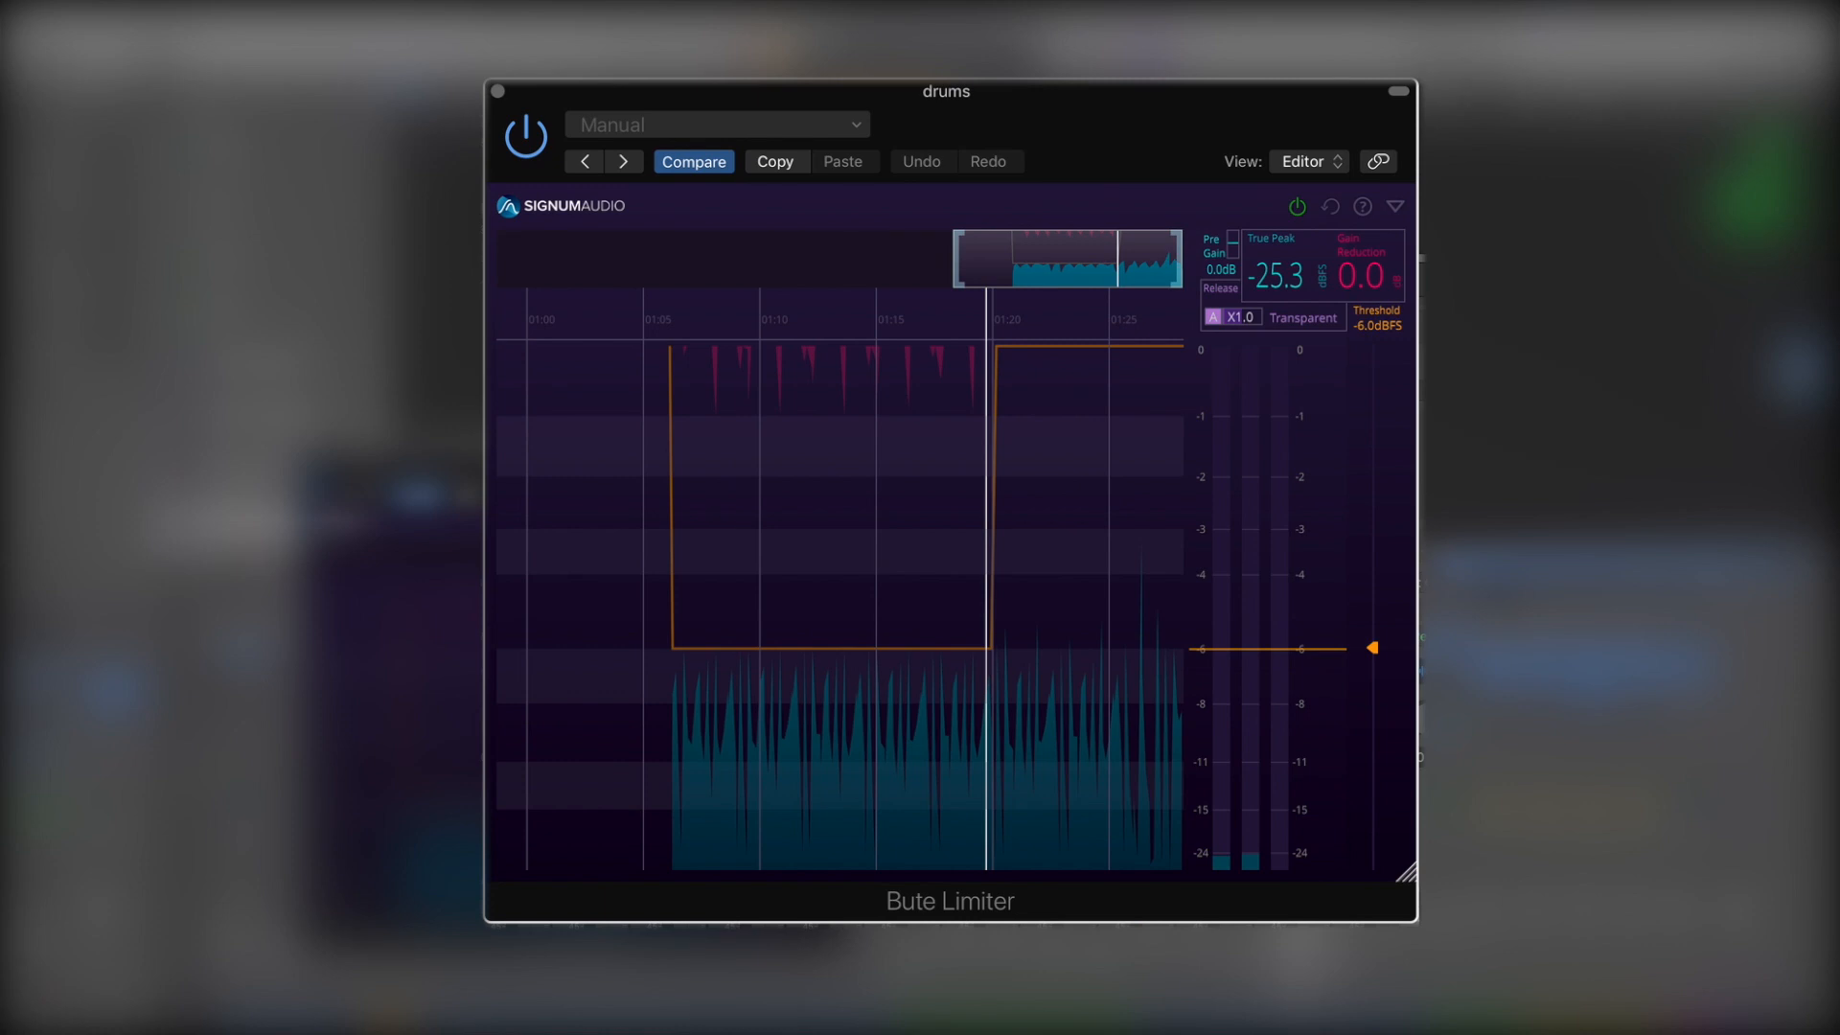
Step: Raise the drums limiter's pre gain to 1.5 dB and compare the playback with the limiter bypassed and active
left_click_drag(1234, 249, 1234, 235)
key("space")
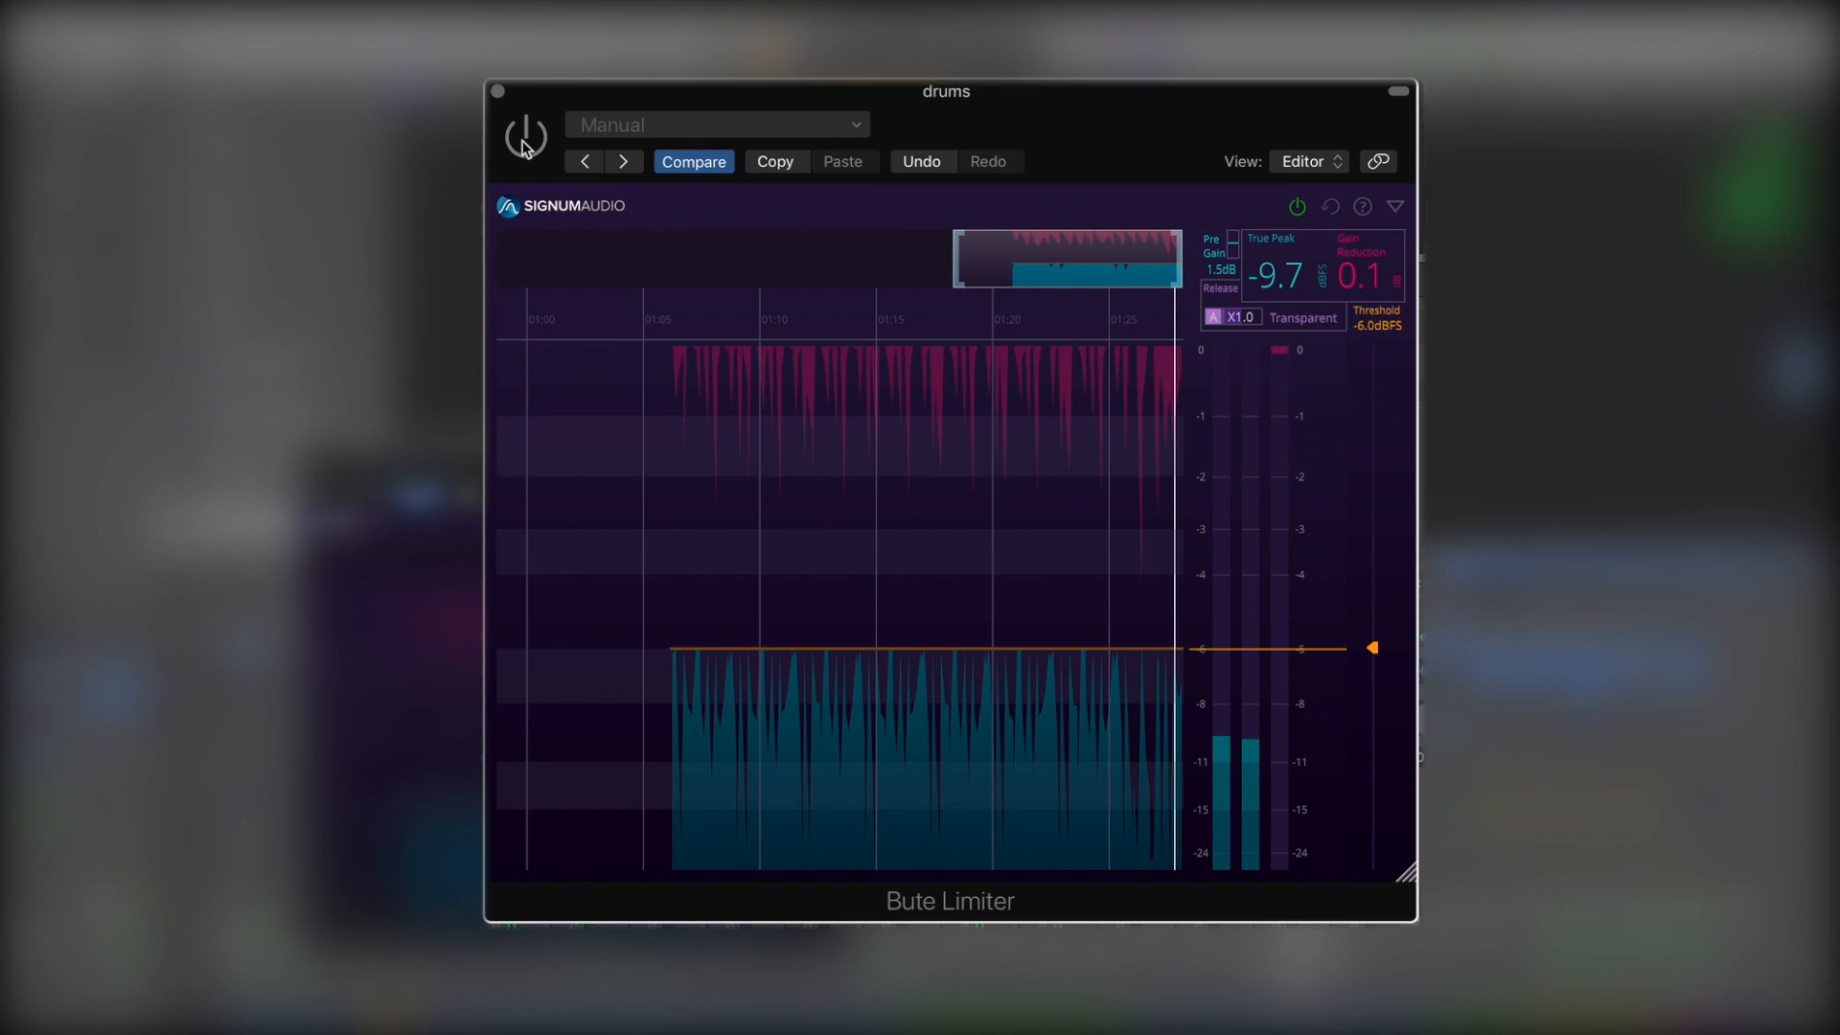
key("space")
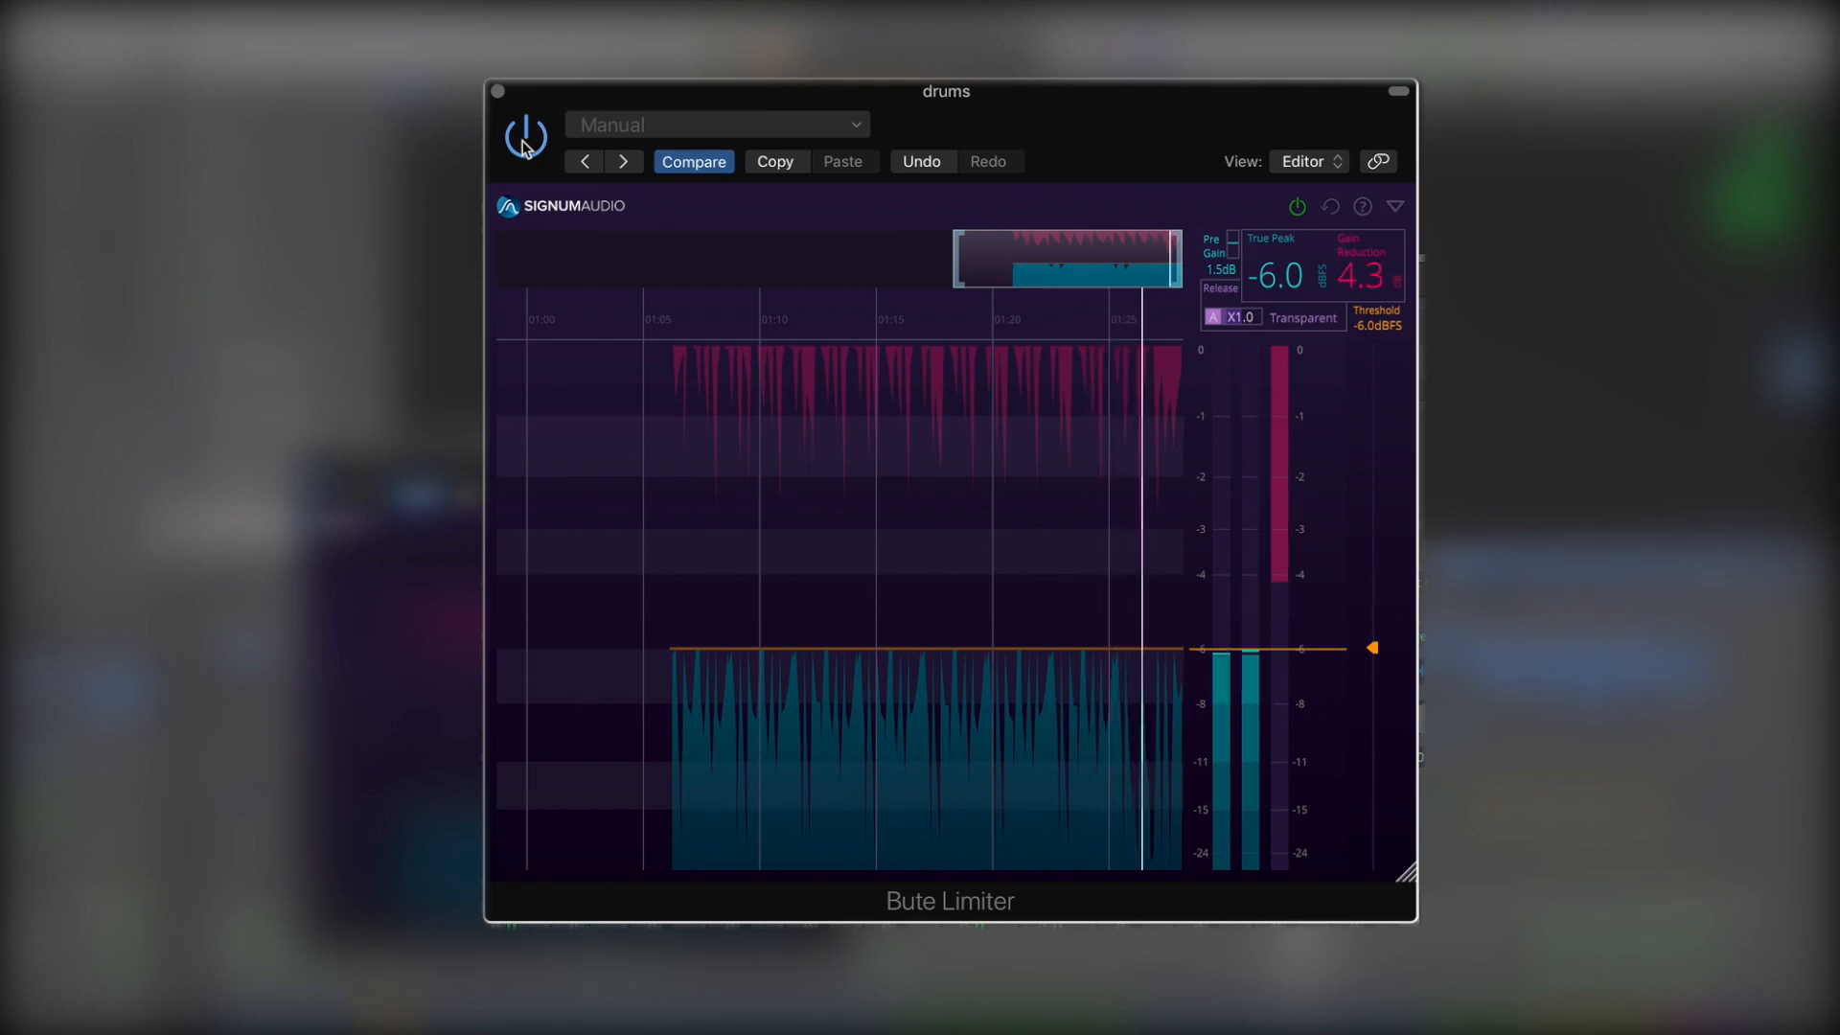
left_click(525, 142)
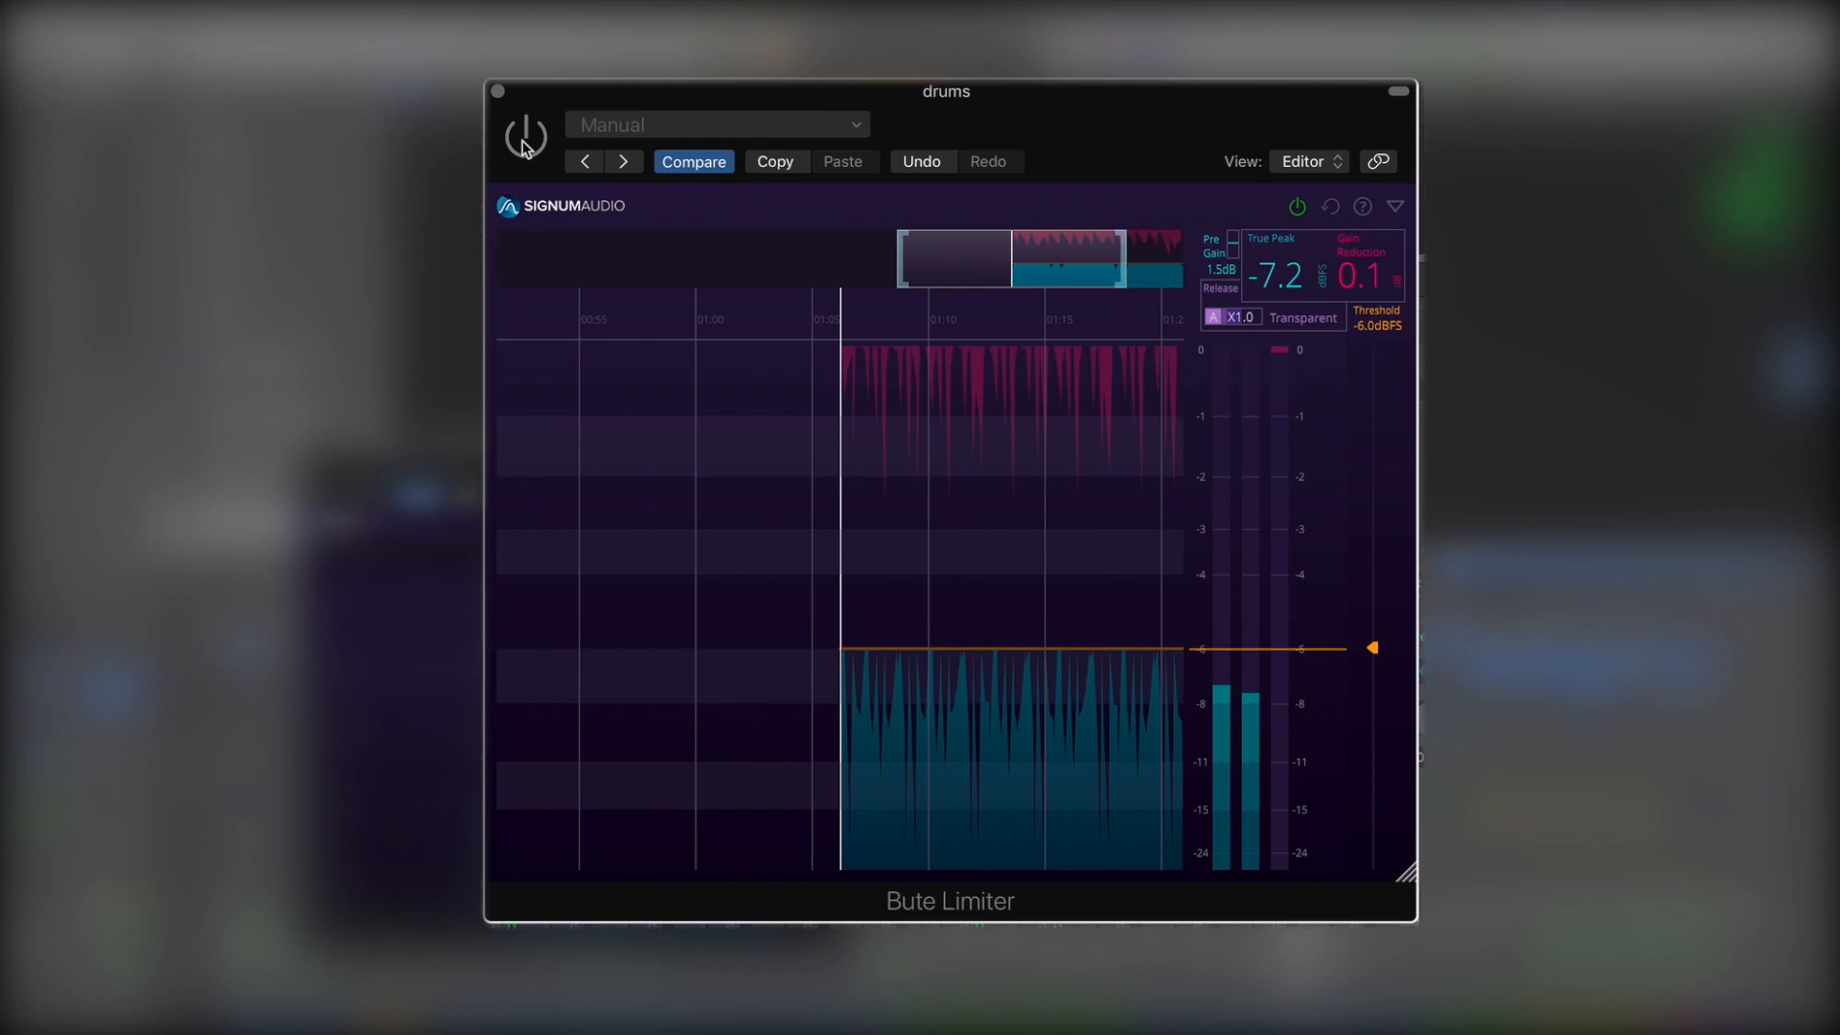
left_click(525, 142)
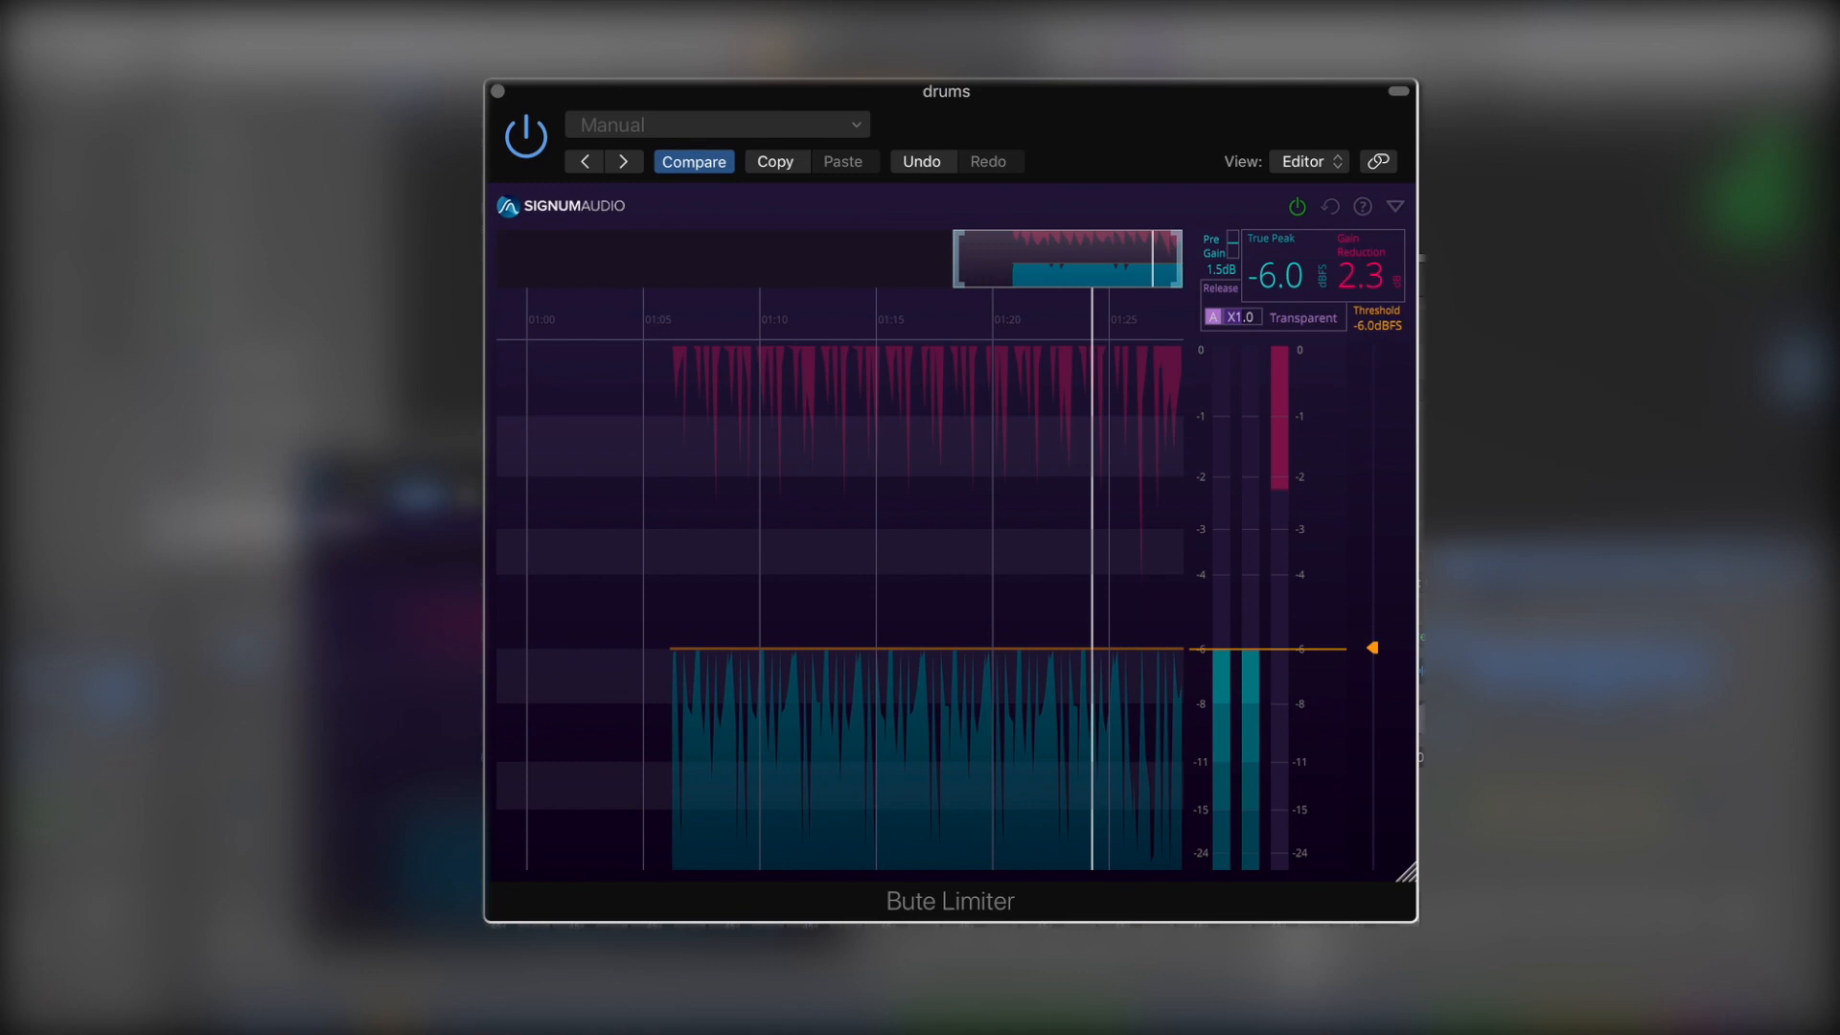
Step: Keep auto release enabled on the drums limiter, setting its reactivity to X0.30 and its release style to Pumping
left_click(1308, 326)
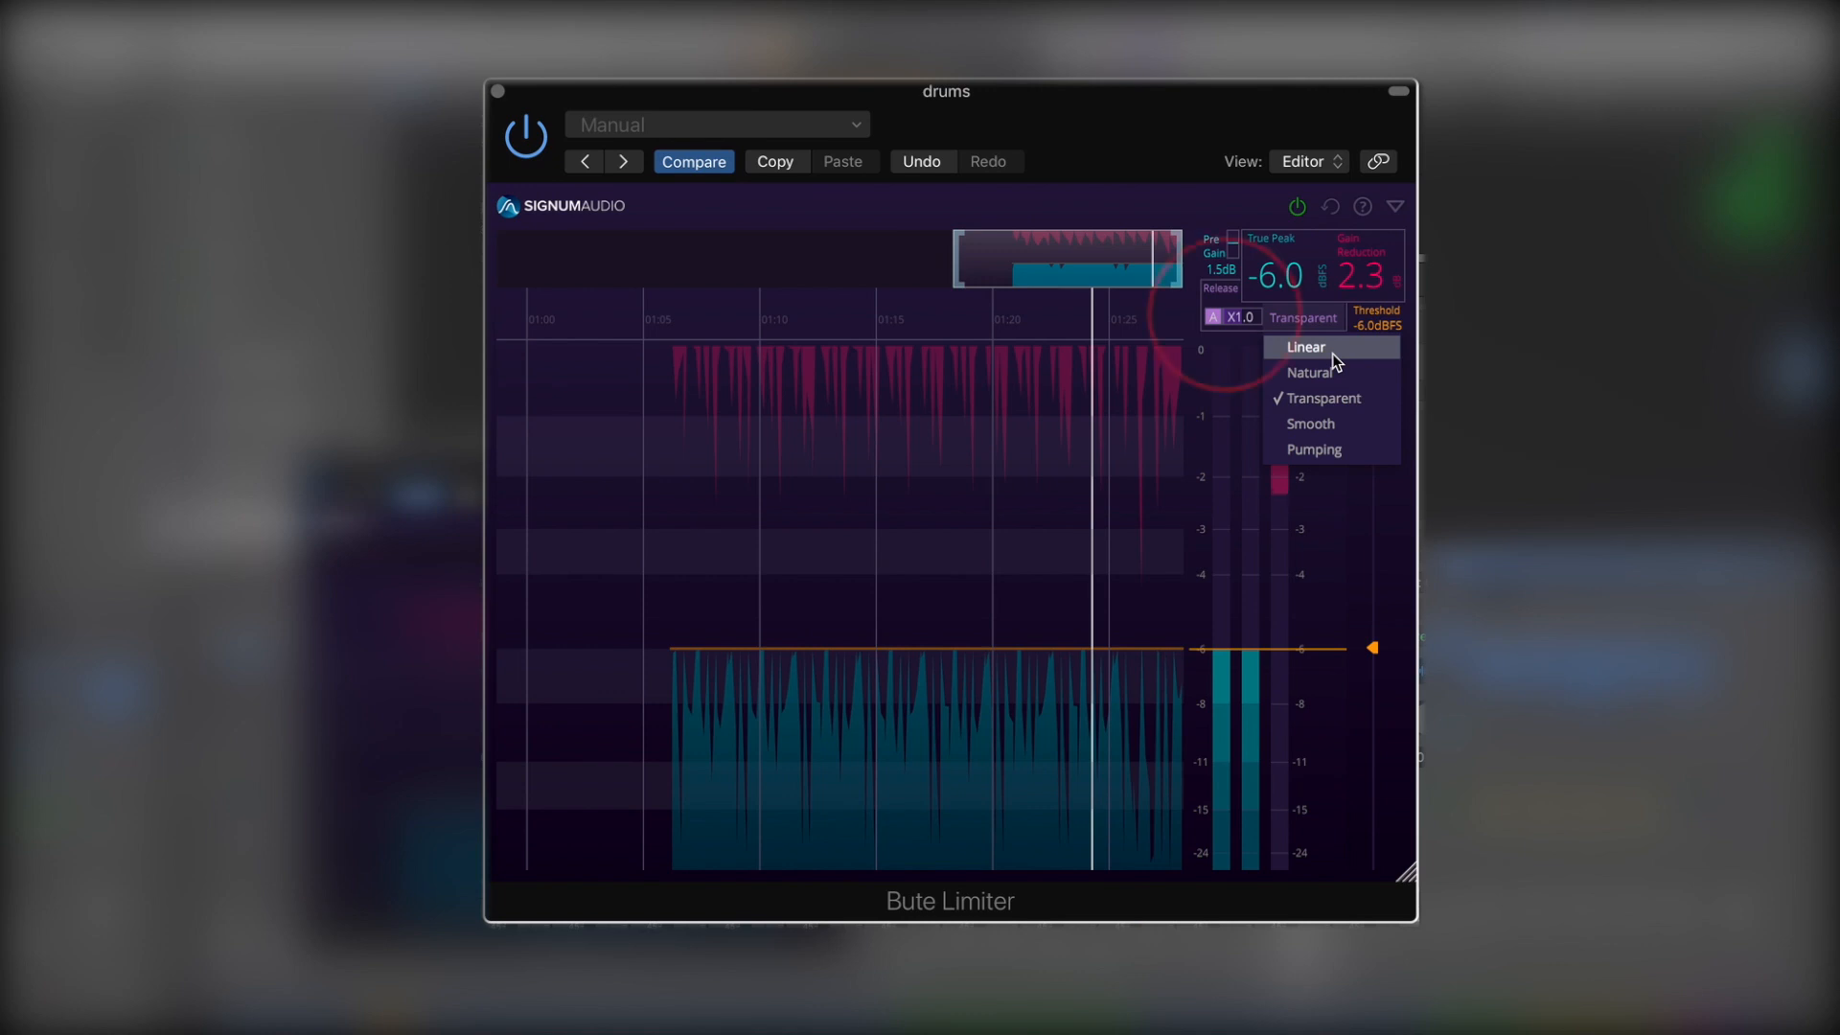
left_click(1213, 319)
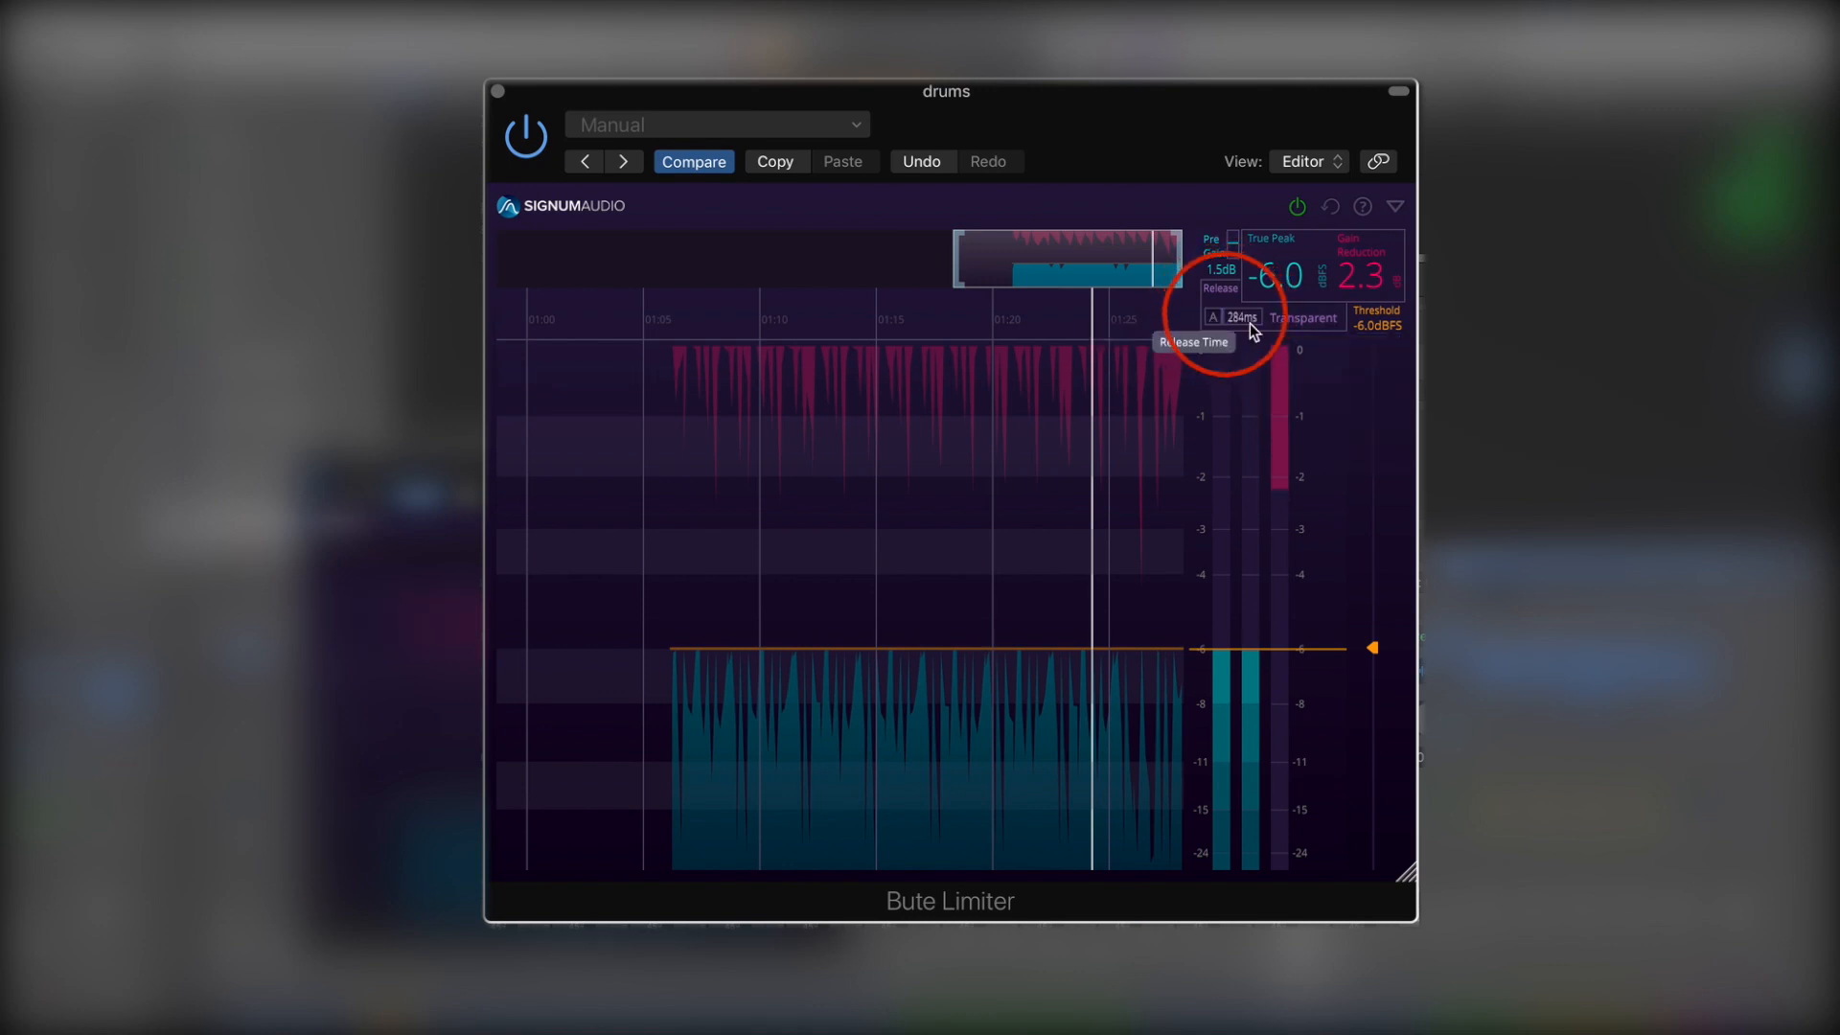
left_click(1214, 317)
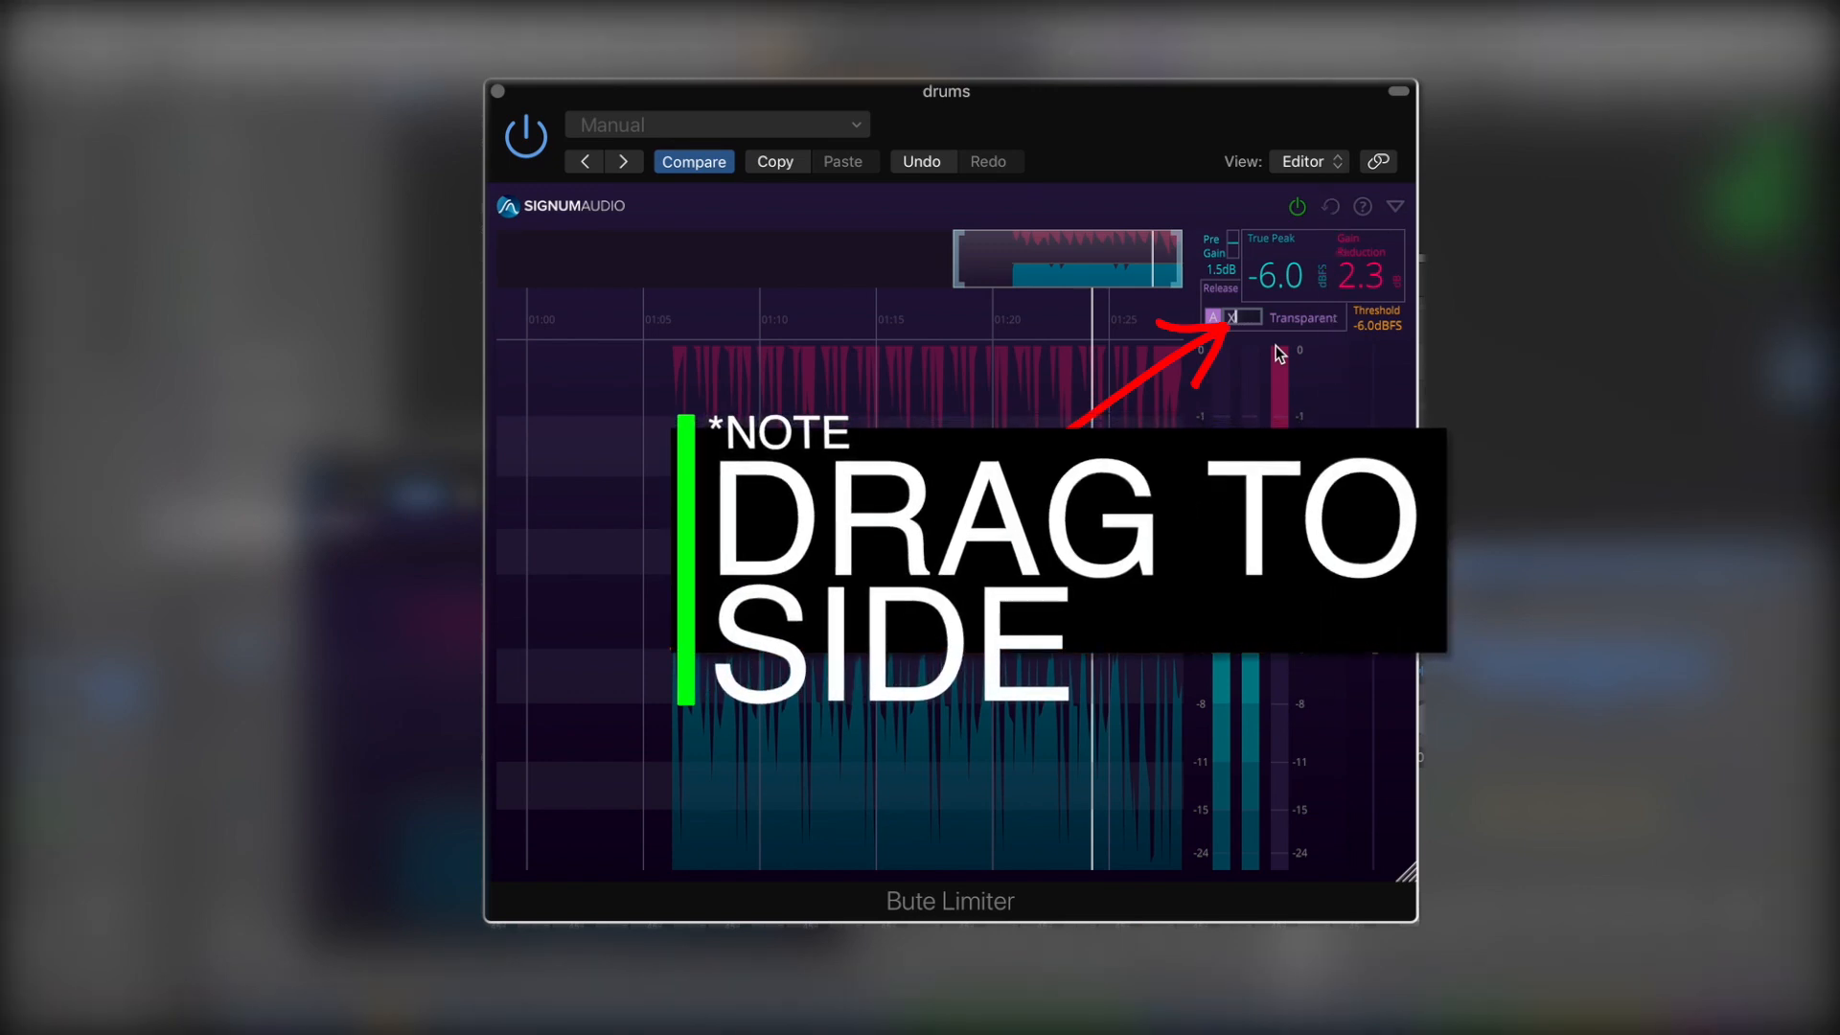
type(".30")
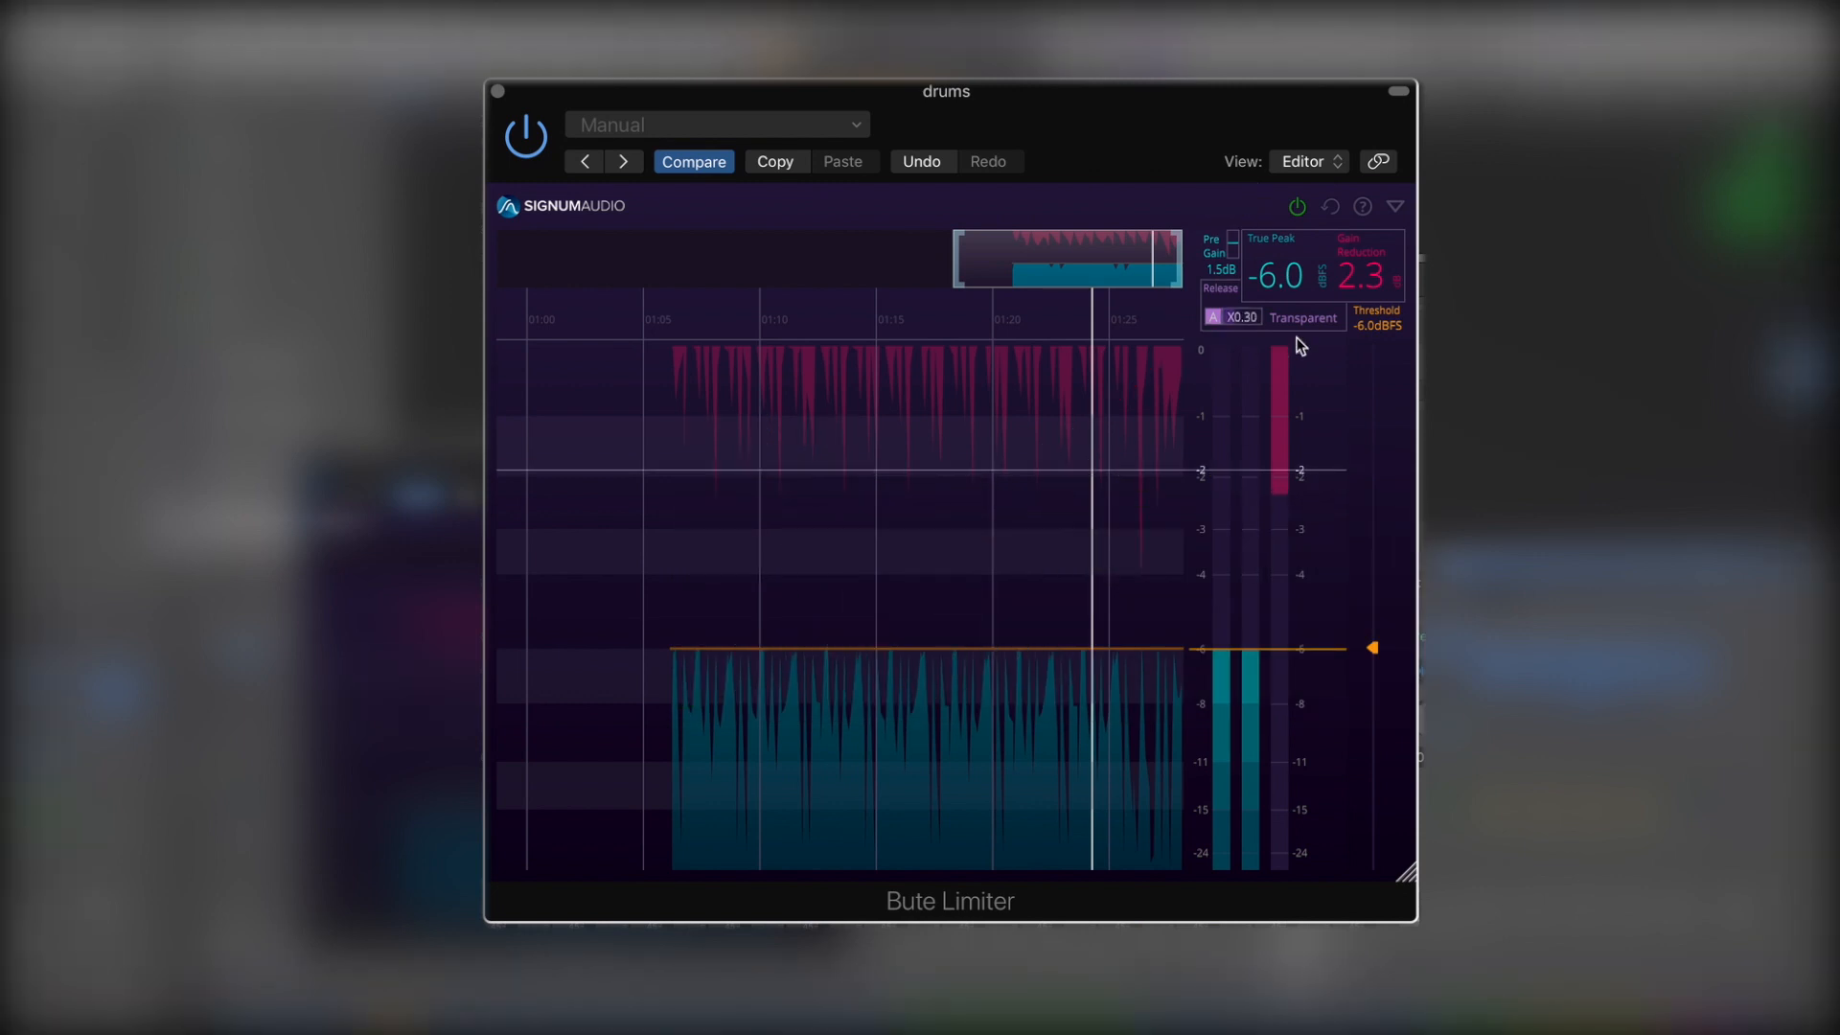
left_click(1305, 317)
left_click(1342, 449)
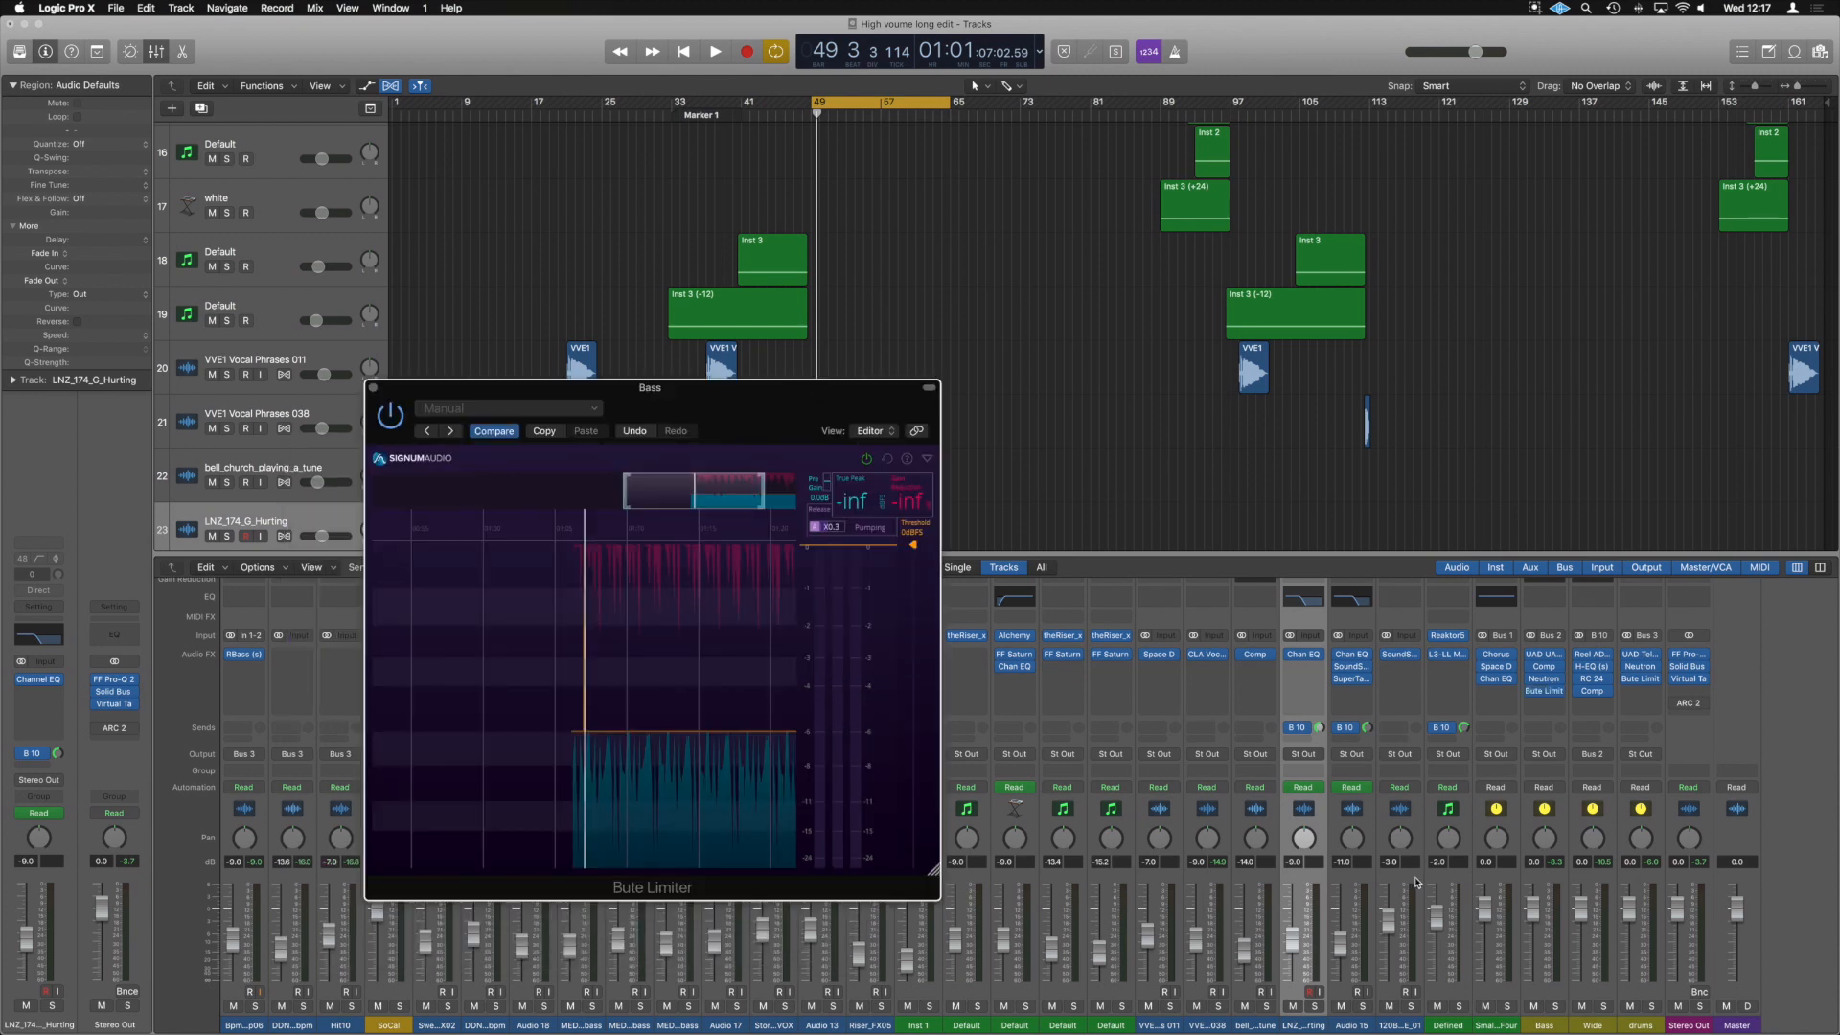
Step: Audition the Bass bus in solo over the cycled section, and return to the full mix
left_click(1556, 1007)
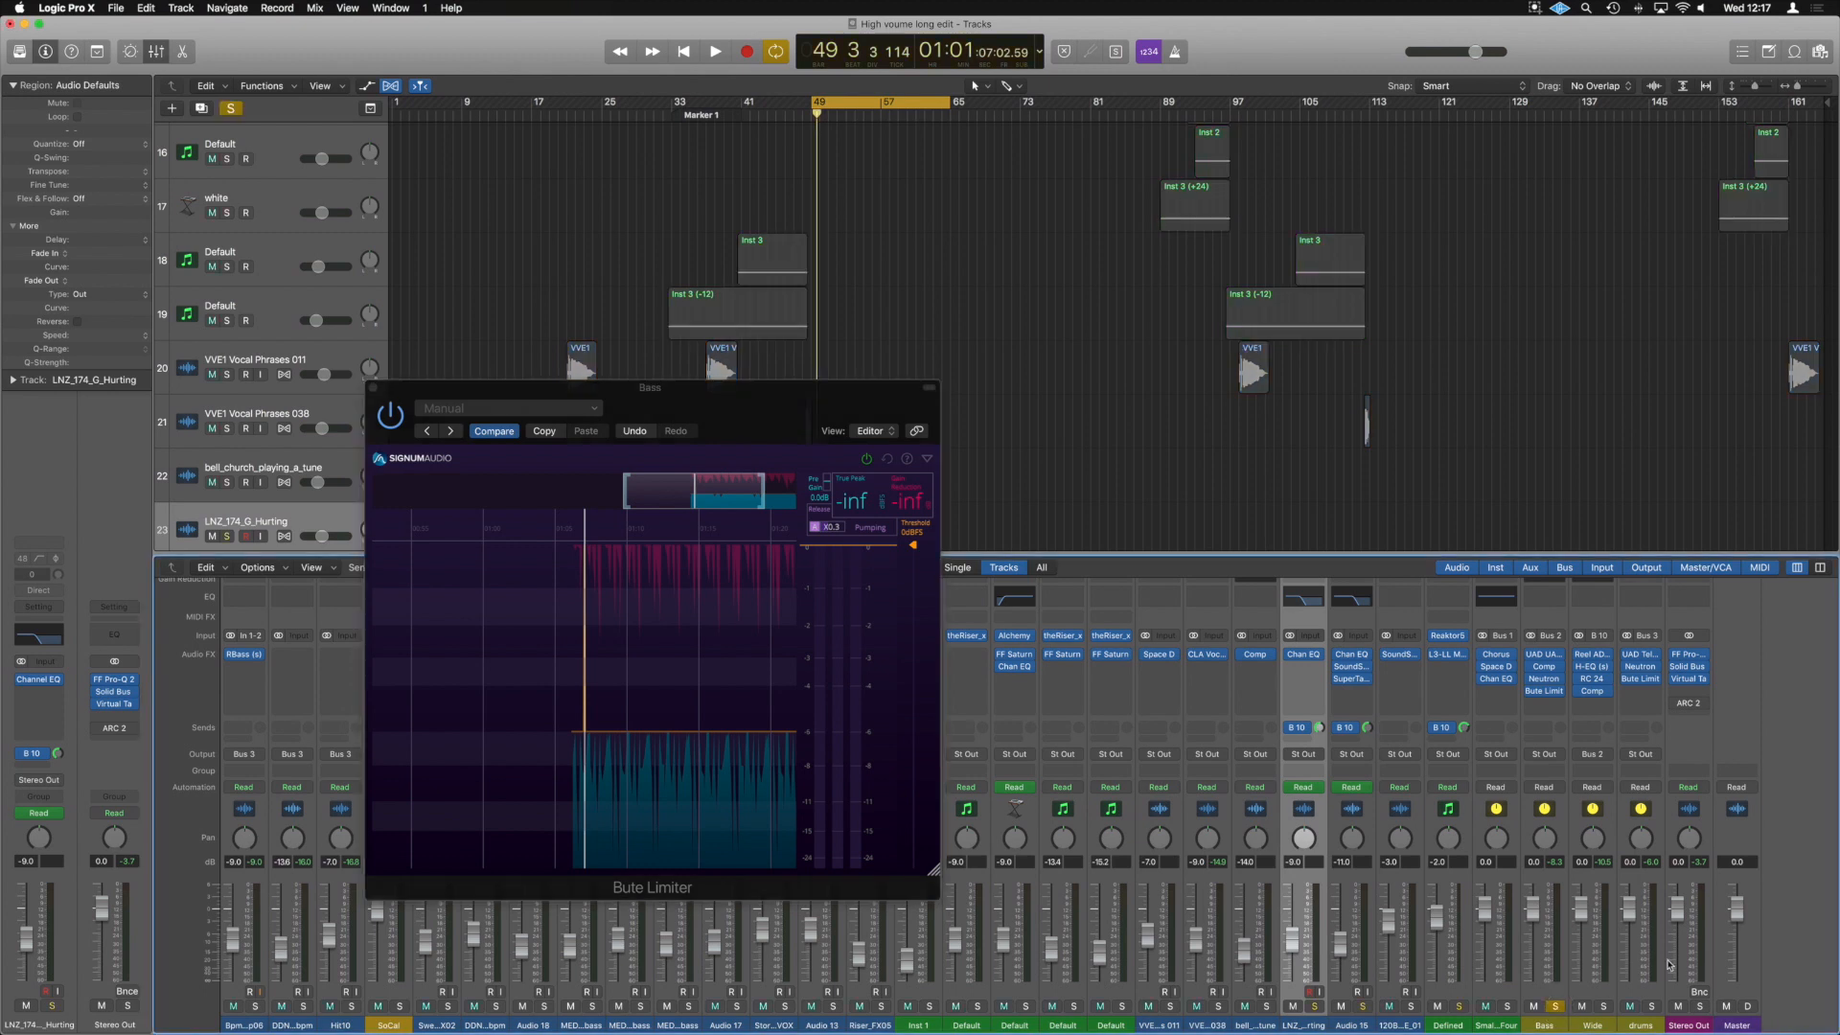
key("space")
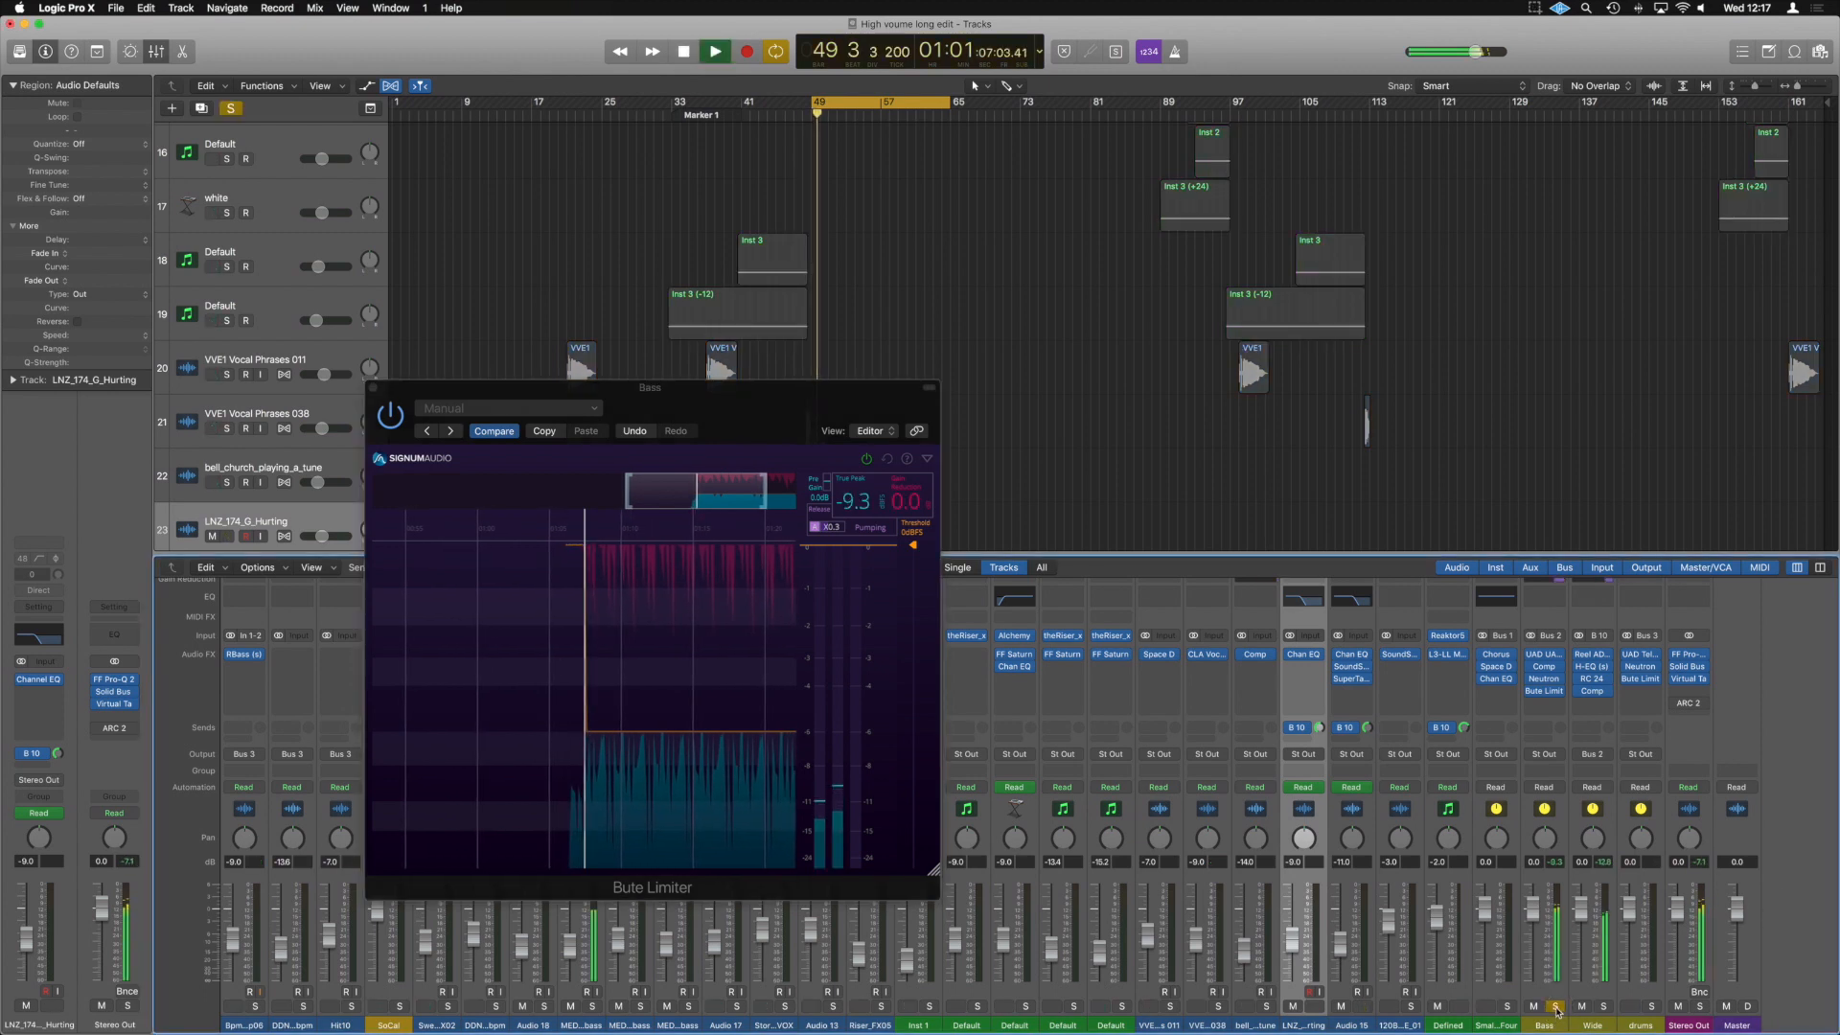
key("space")
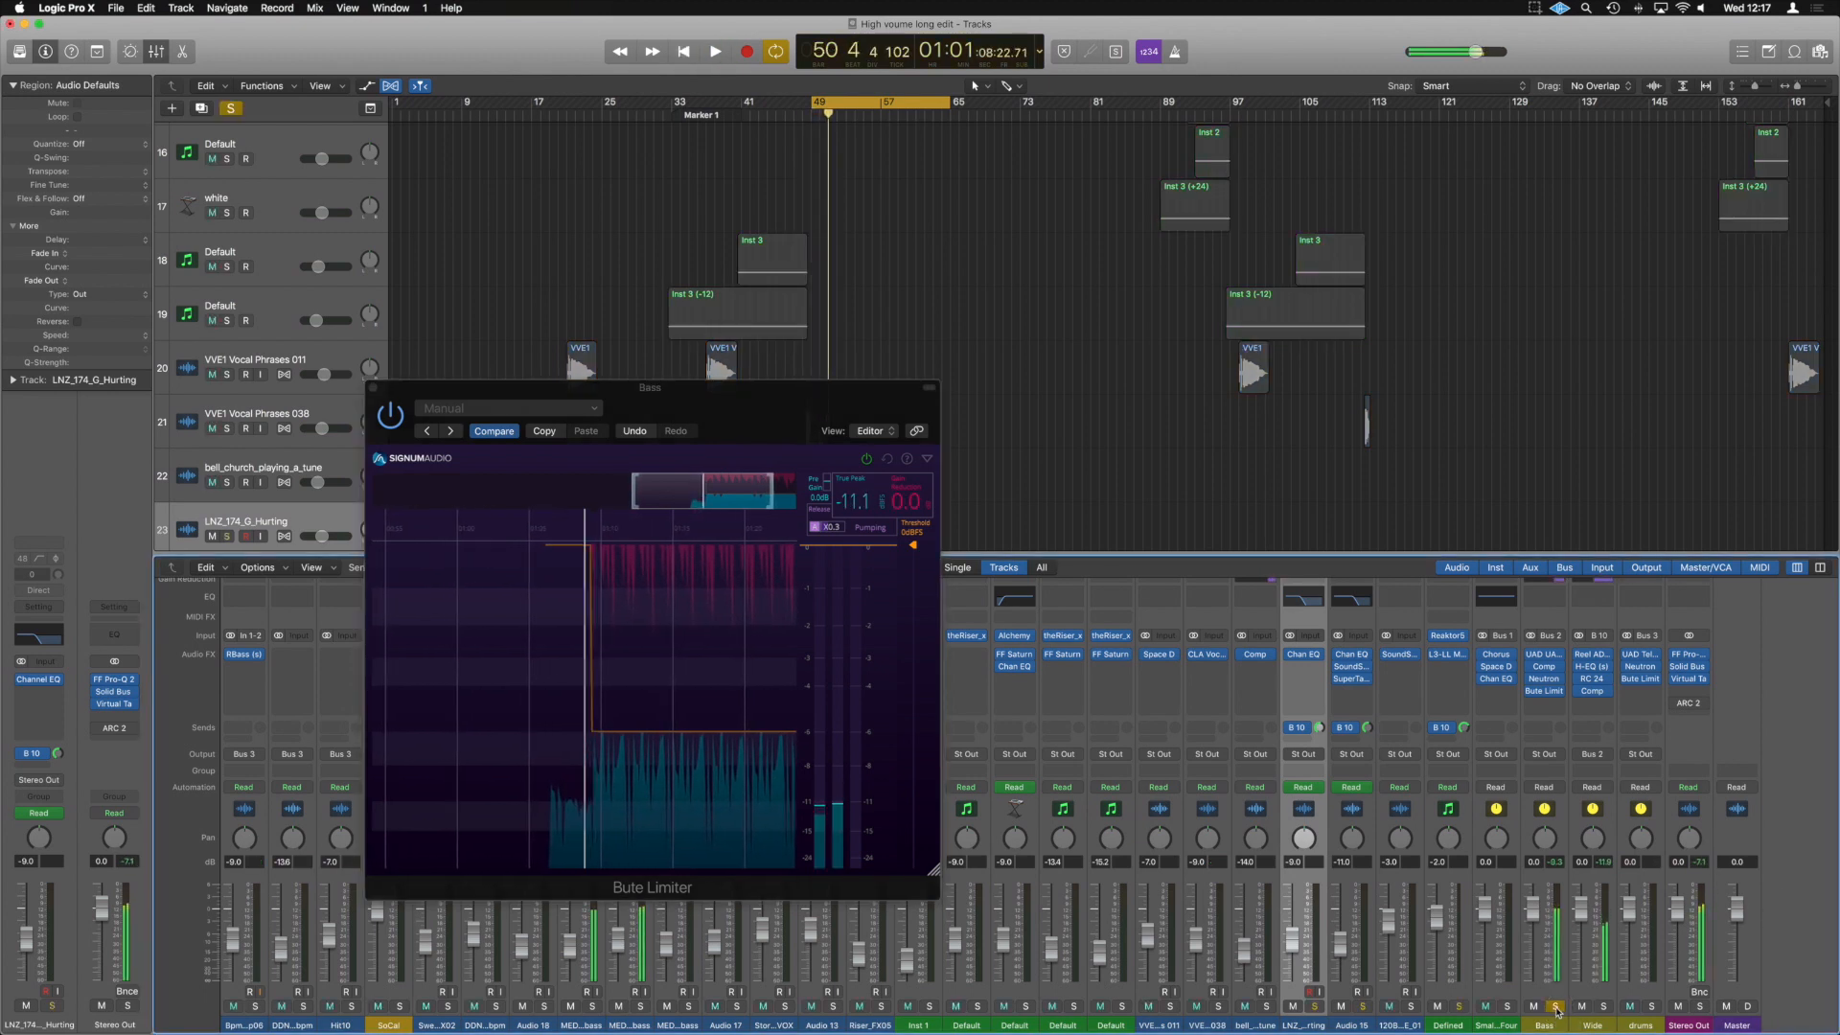
left_click(1555, 1007)
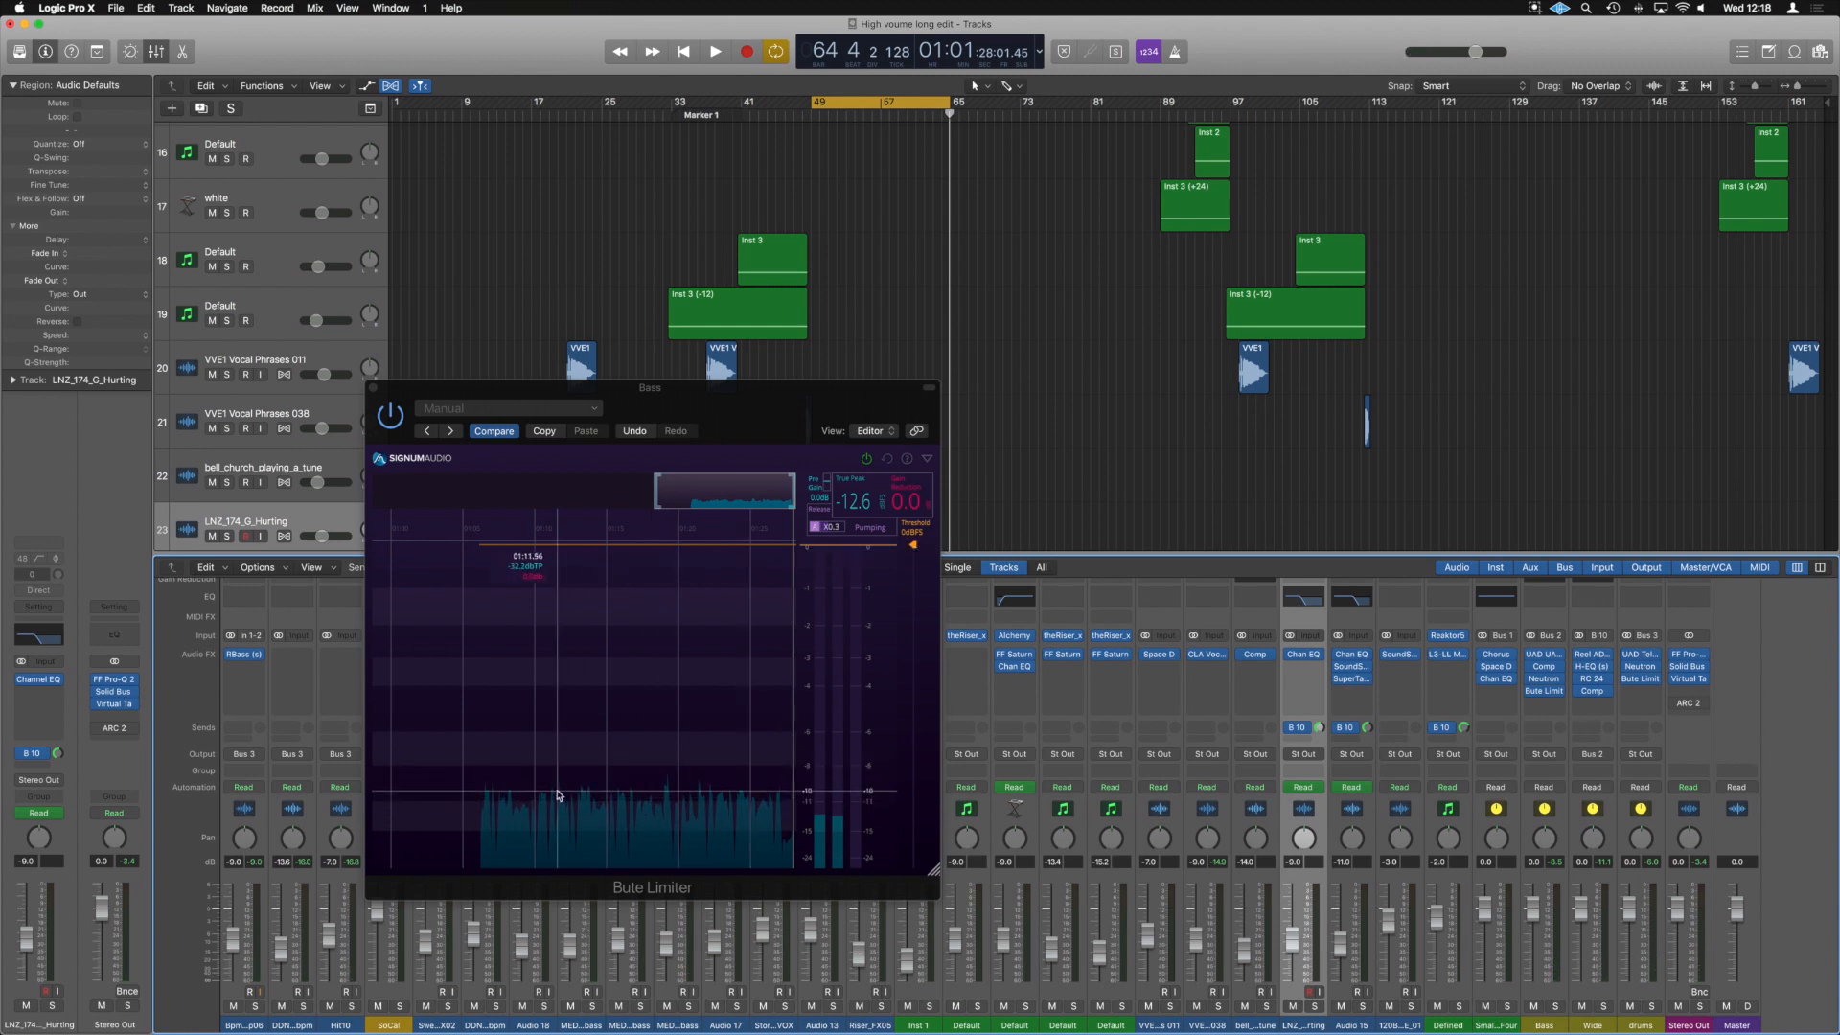
Step: Set the Bass bus limiter's threshold to -11.0 dBFS with the Smooth release style, and audition the result
left_click_drag(912, 550, 914, 637)
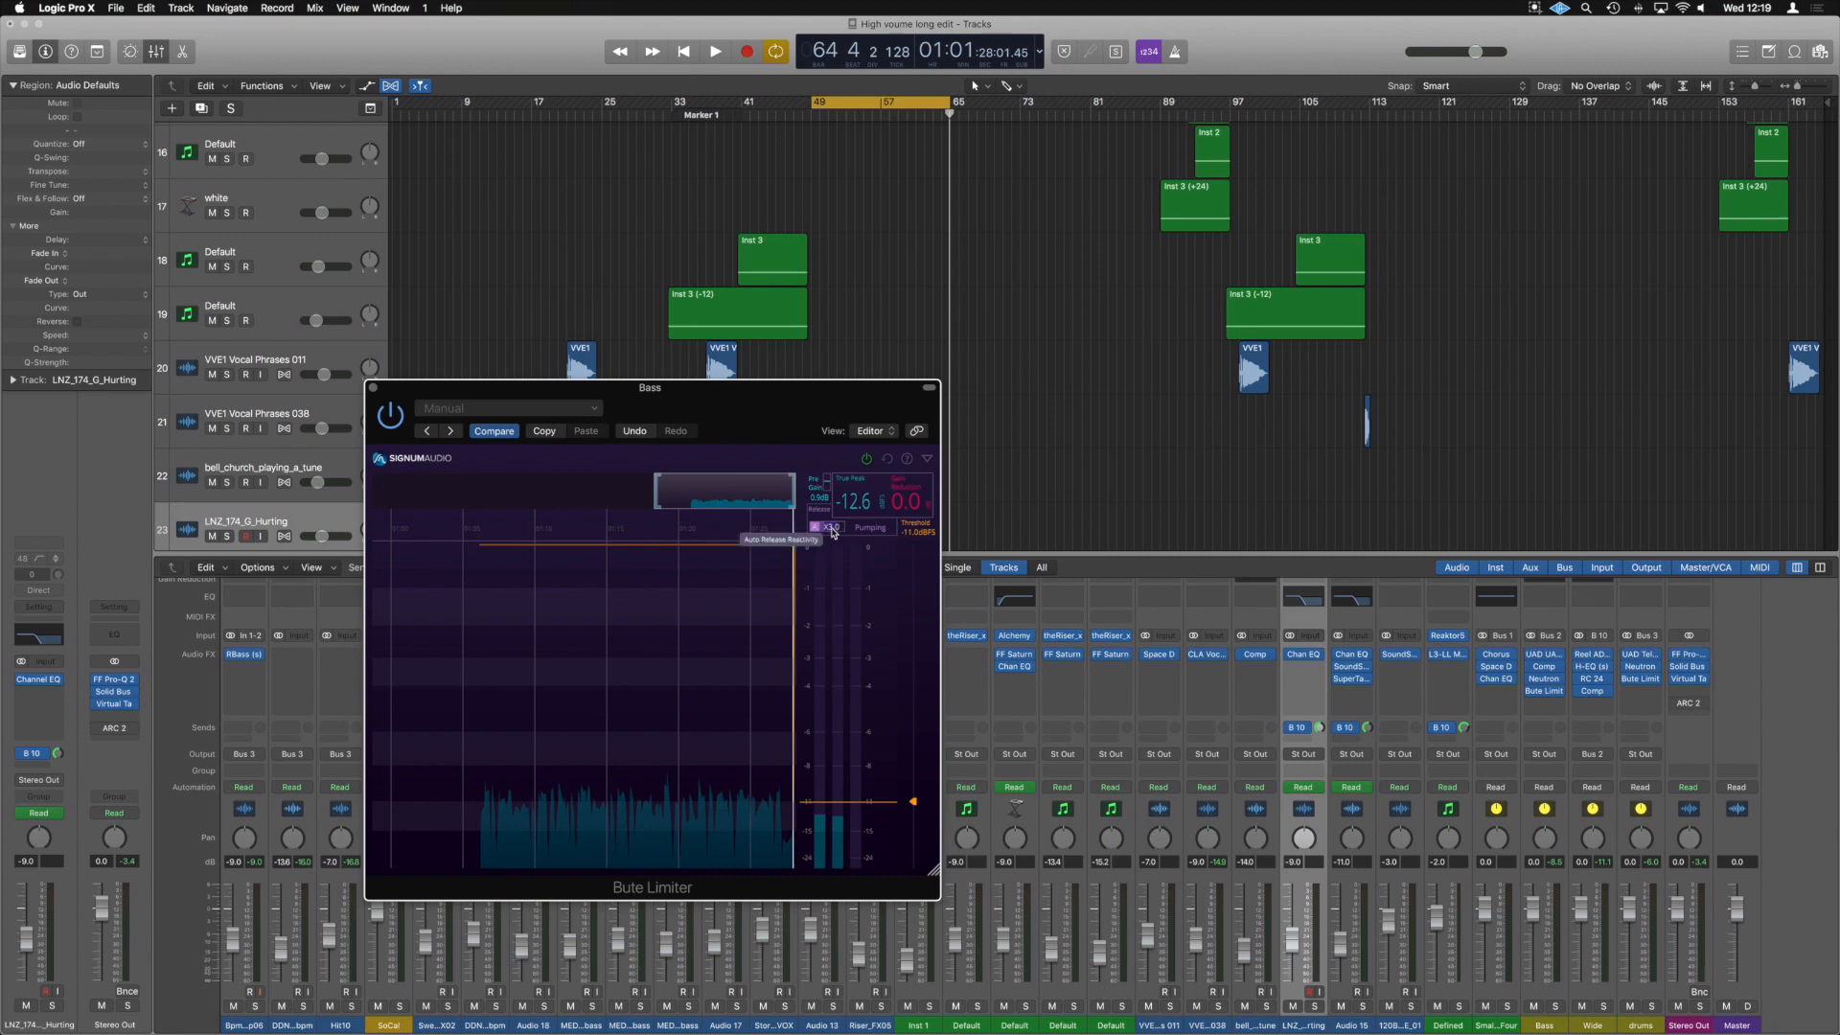
left_click(869, 529)
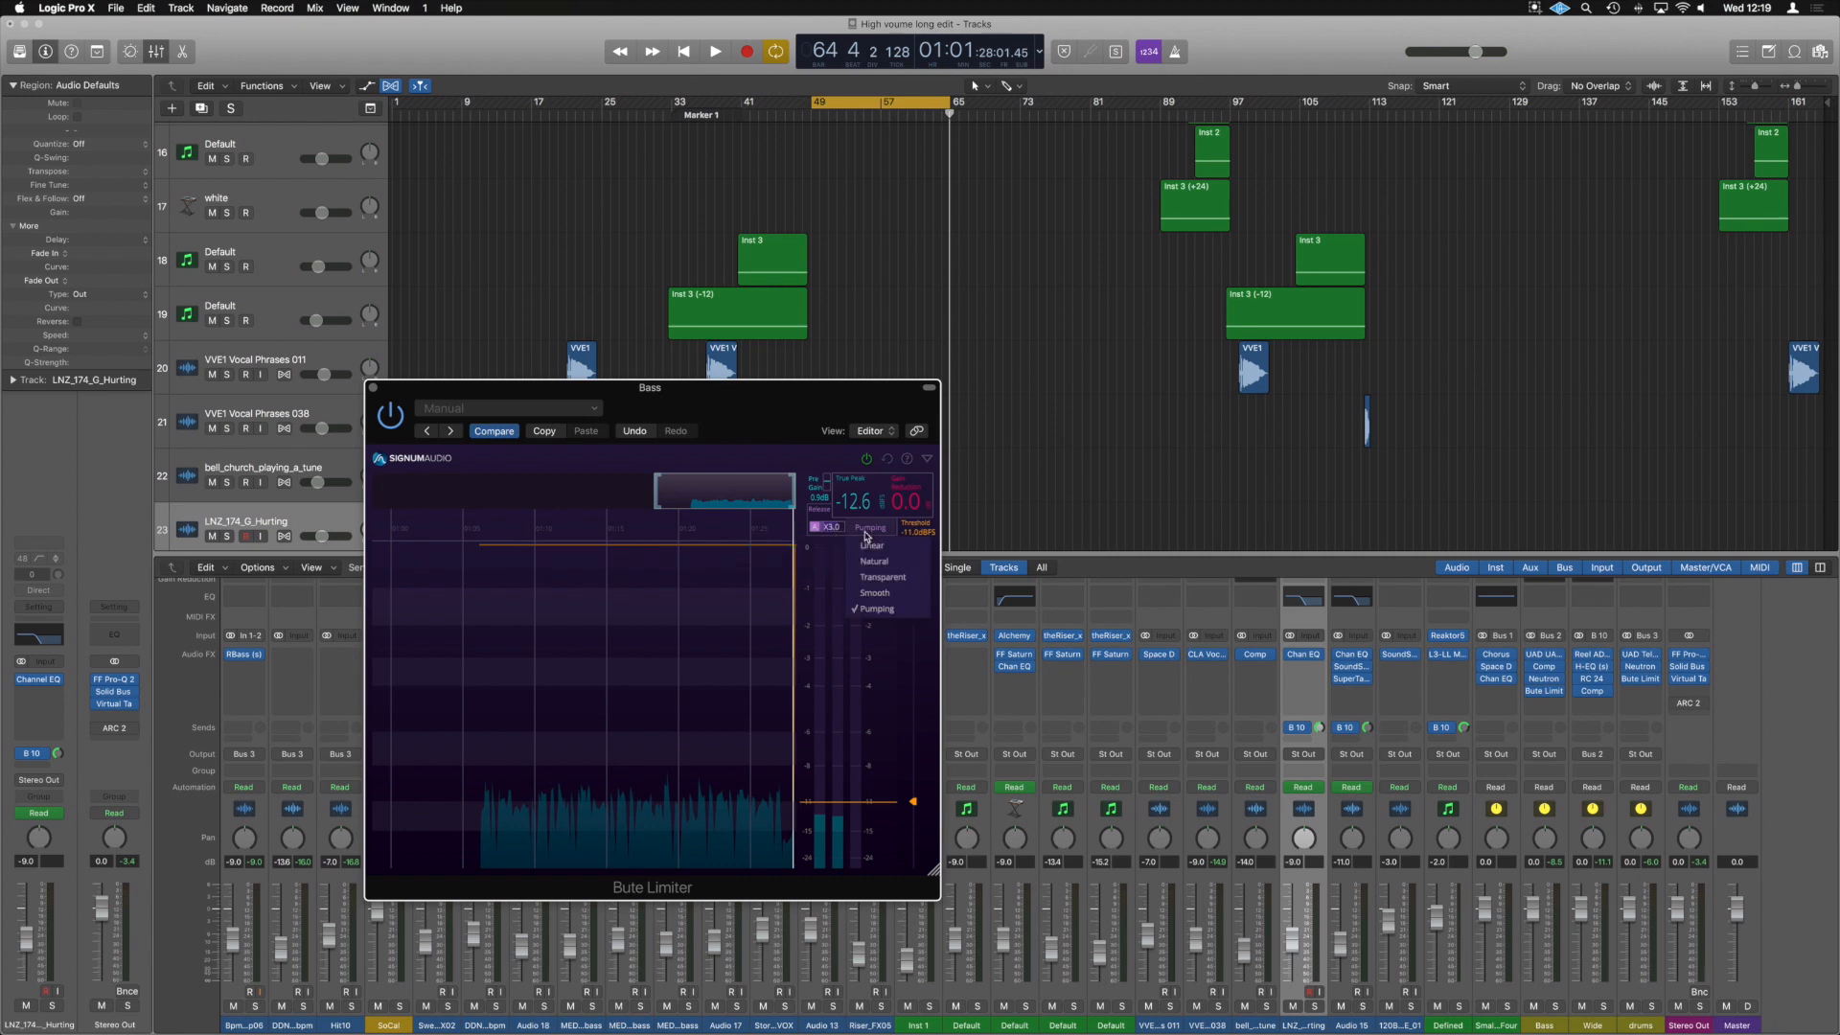
left_click(875, 593)
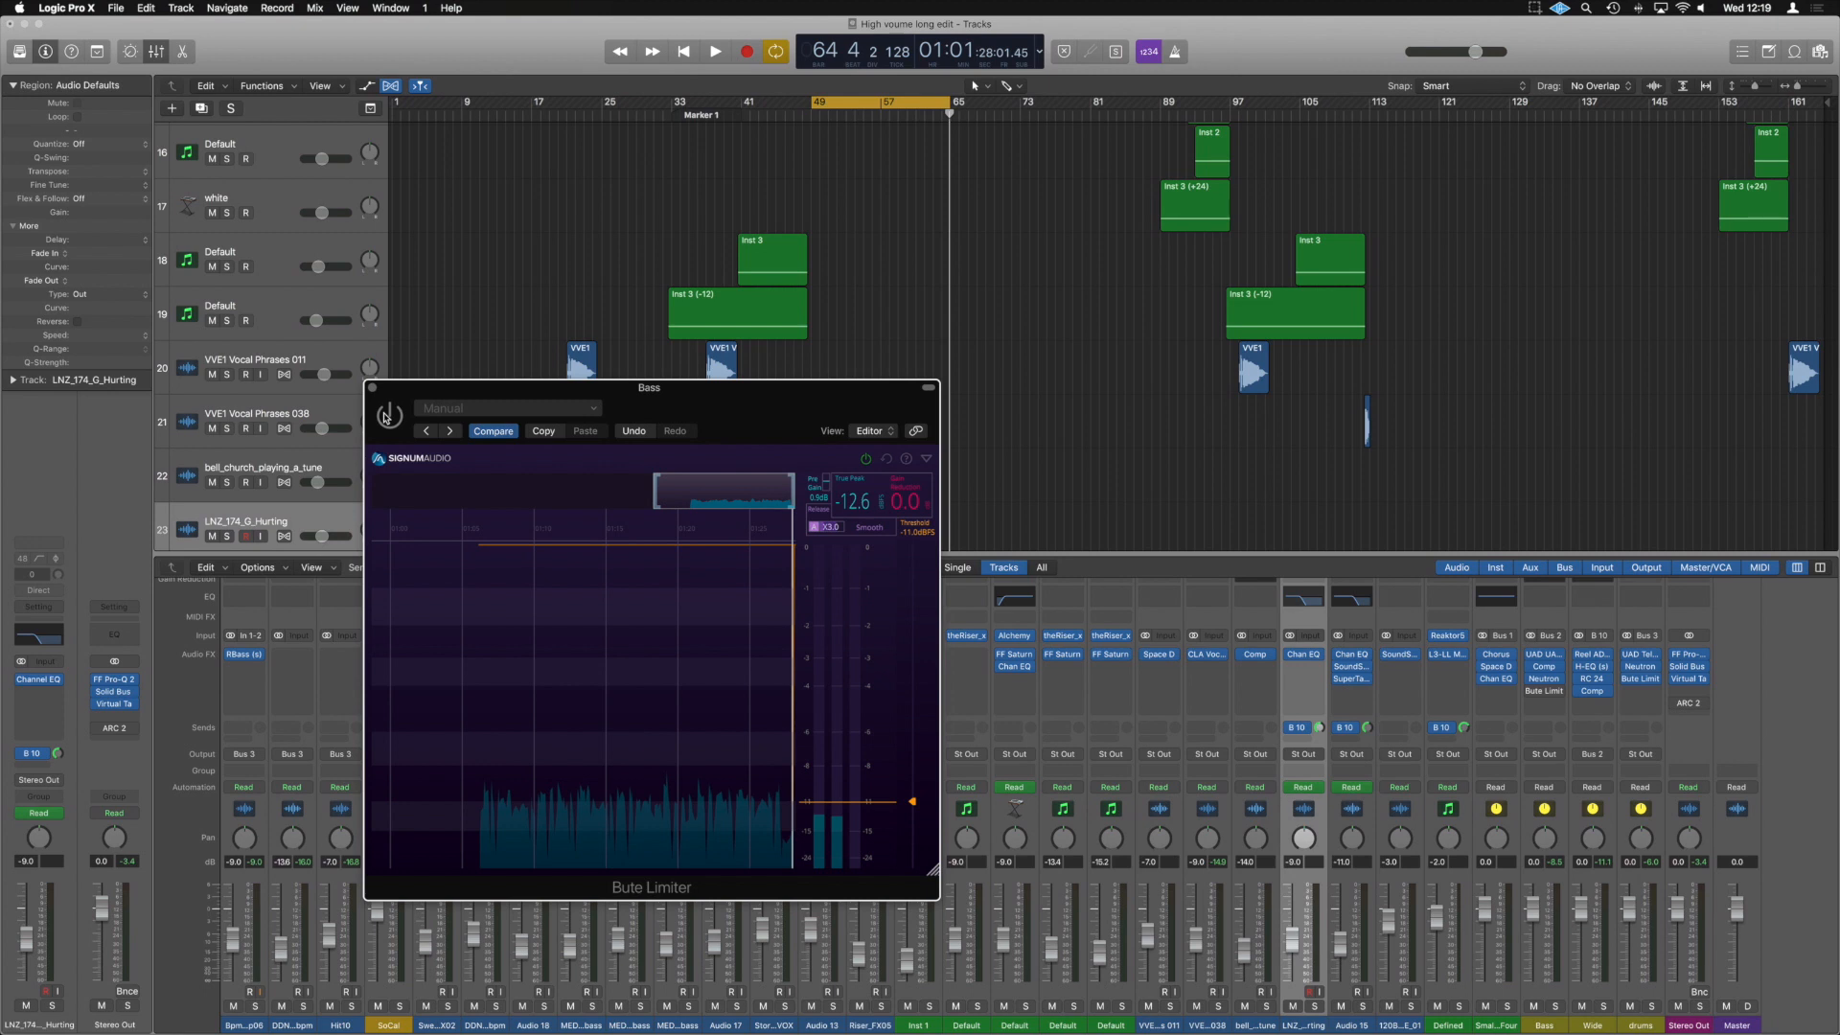
key("space")
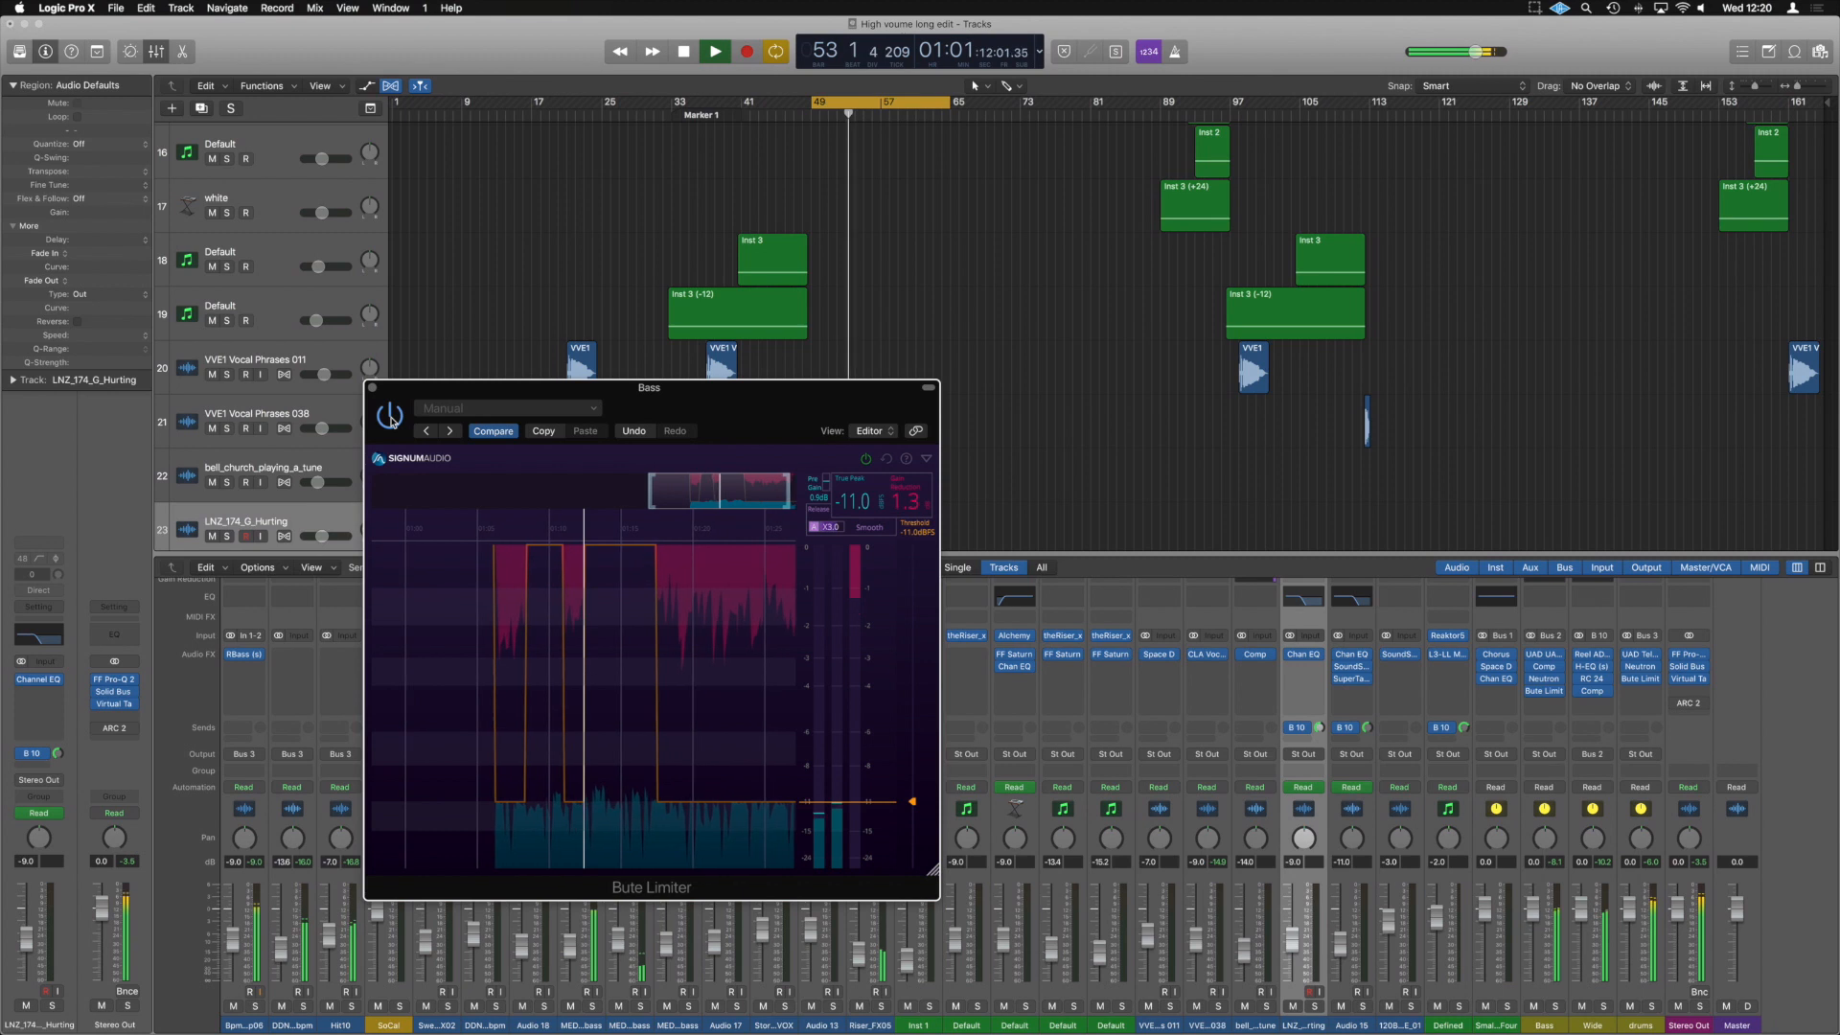
key("space")
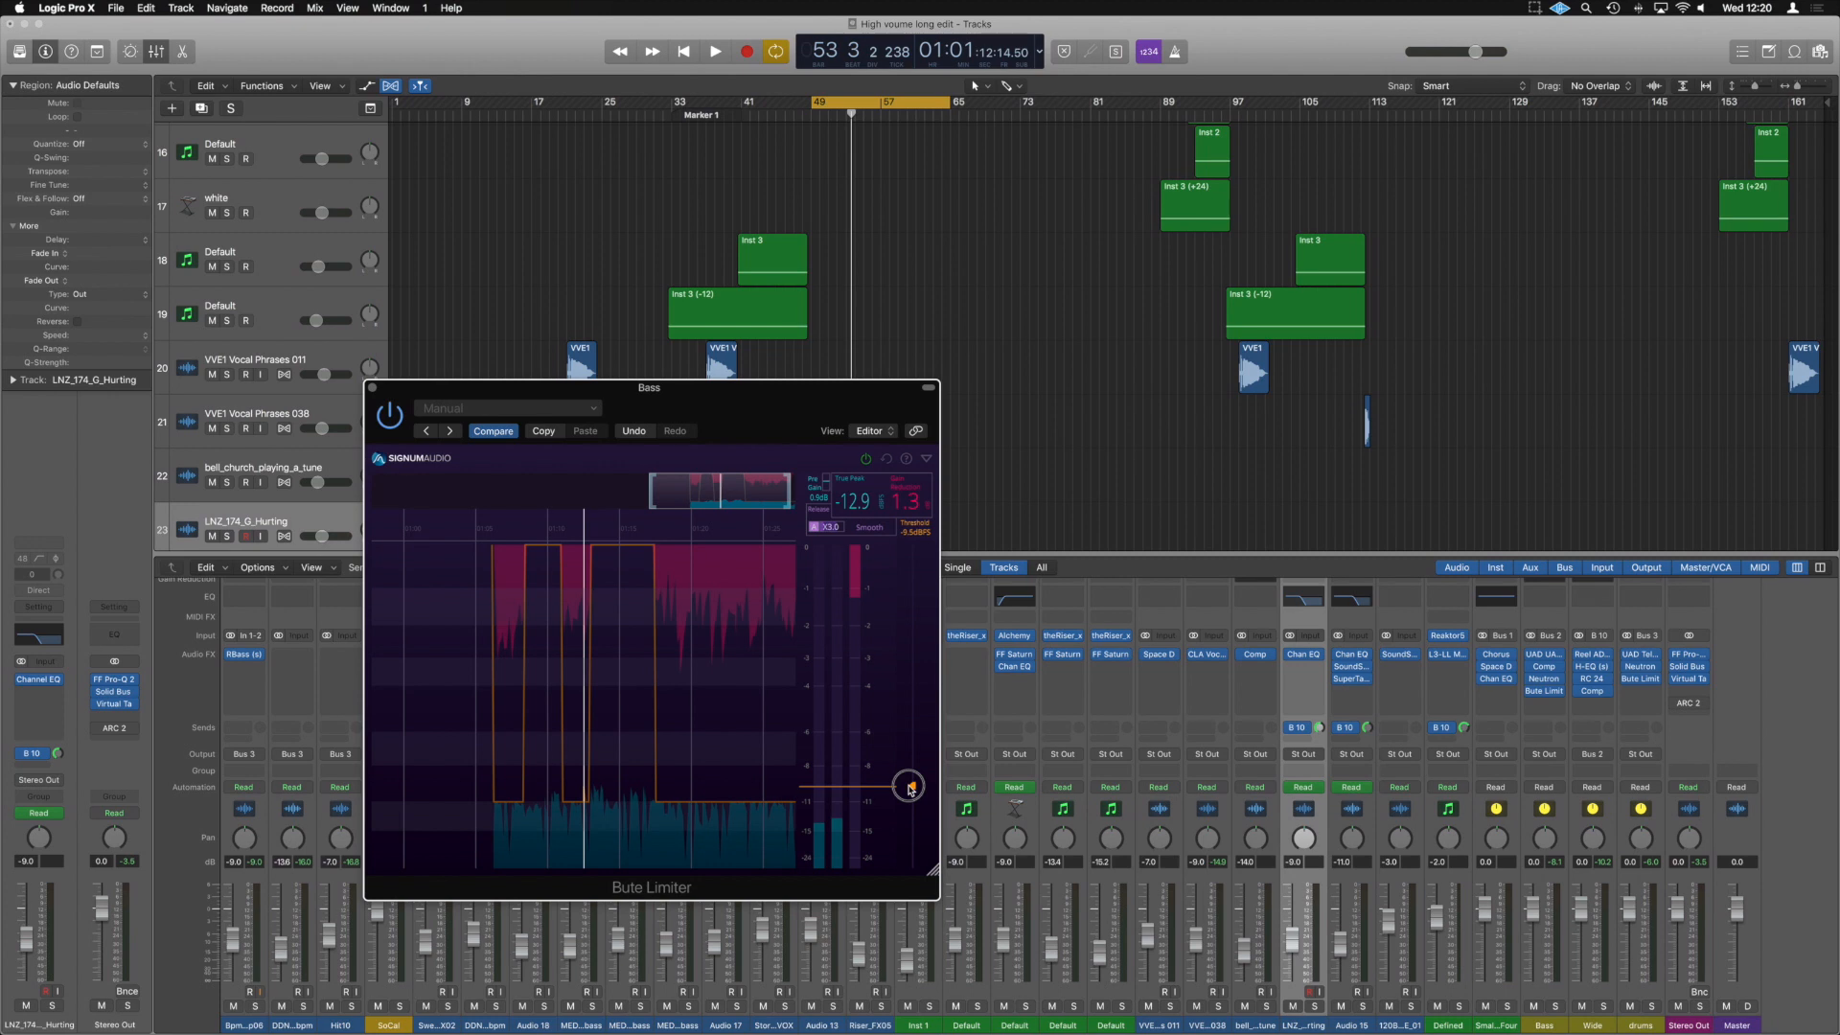
Step: Play the cycled section to audition the Bass bus limiter in the full mix, and stop playback
key("space")
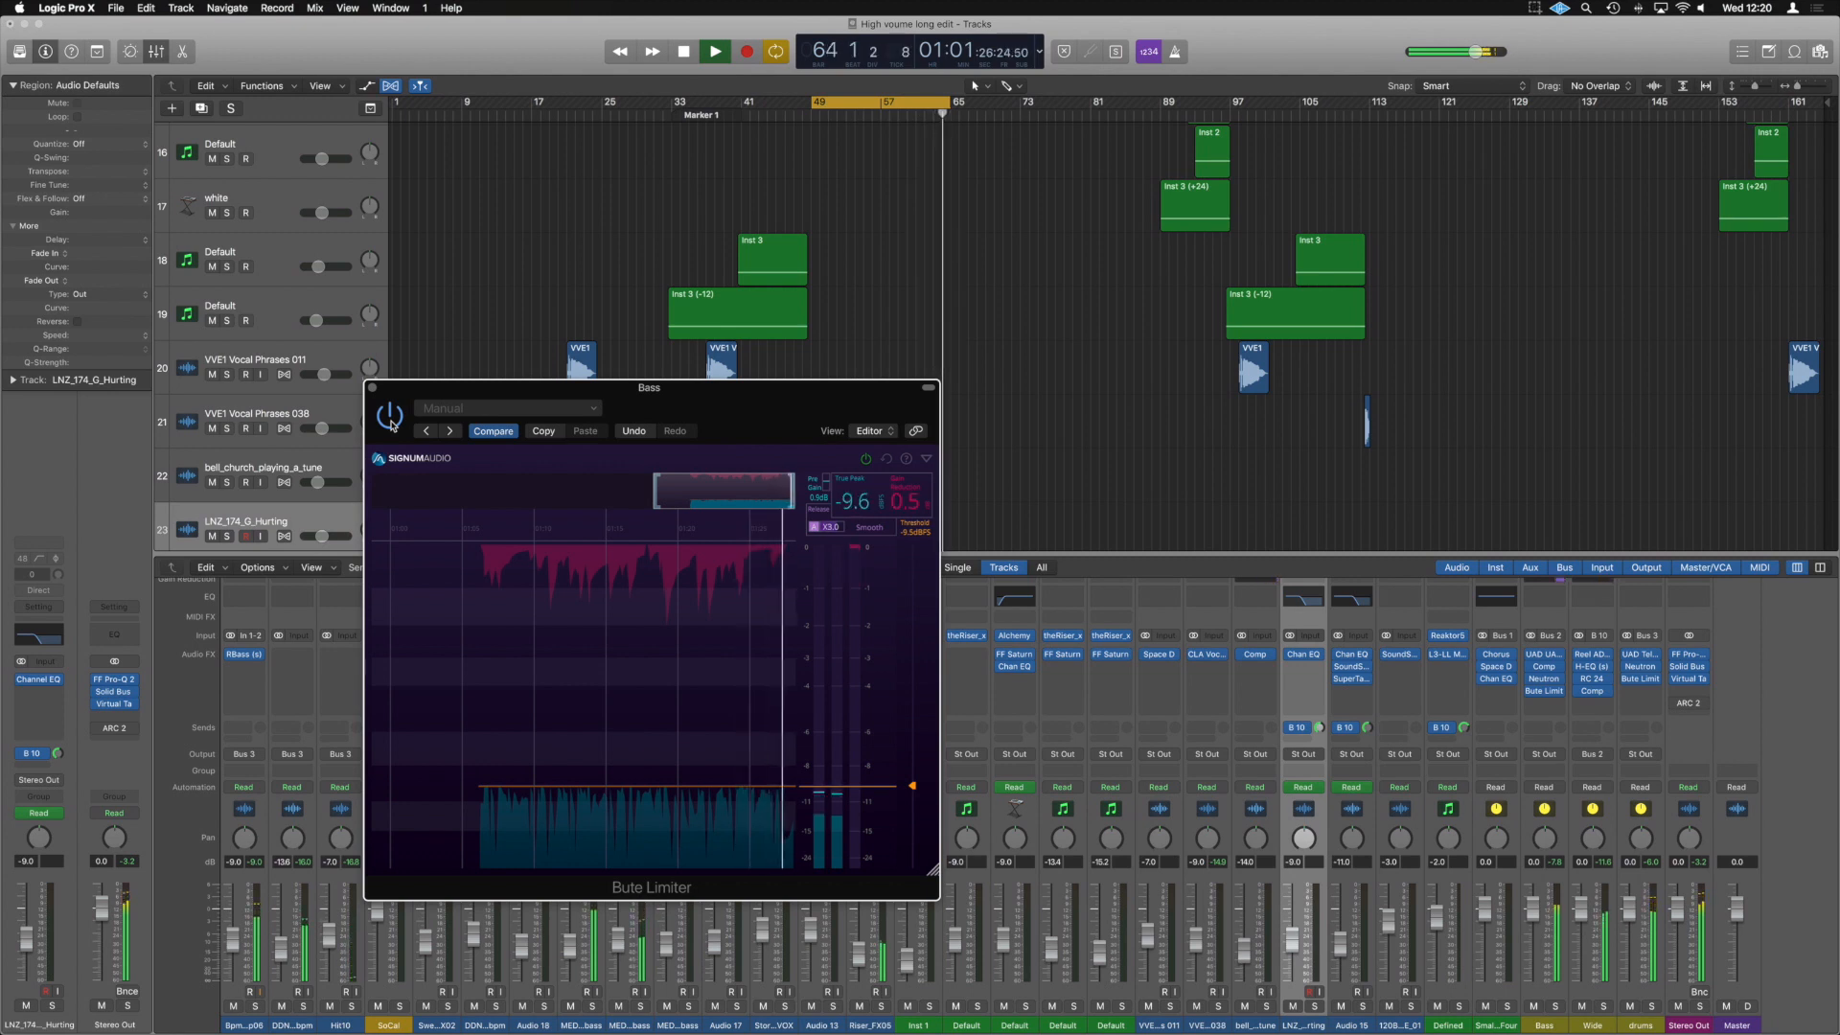
key("space")
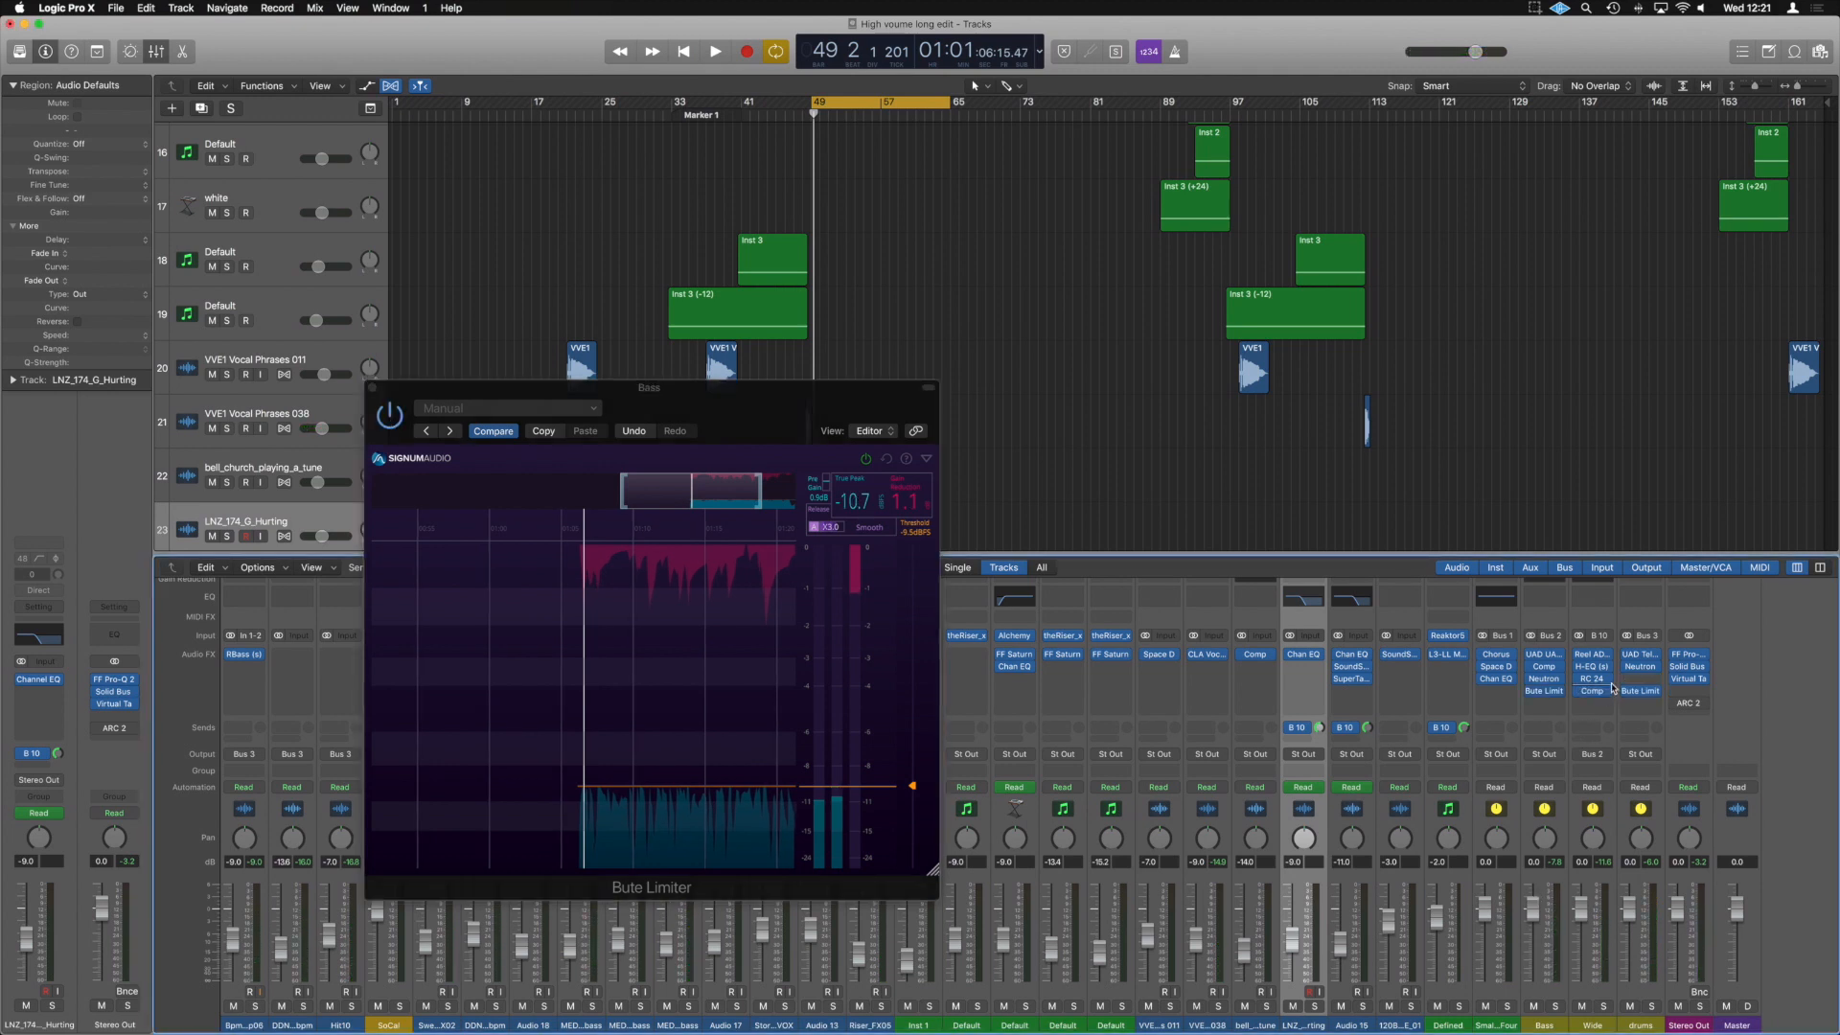
Step: Open the drums bus Bute Limiter and place its window beside the Bass limiter
left_click(1641, 690)
left_click_drag(303, 58, 1214, 407)
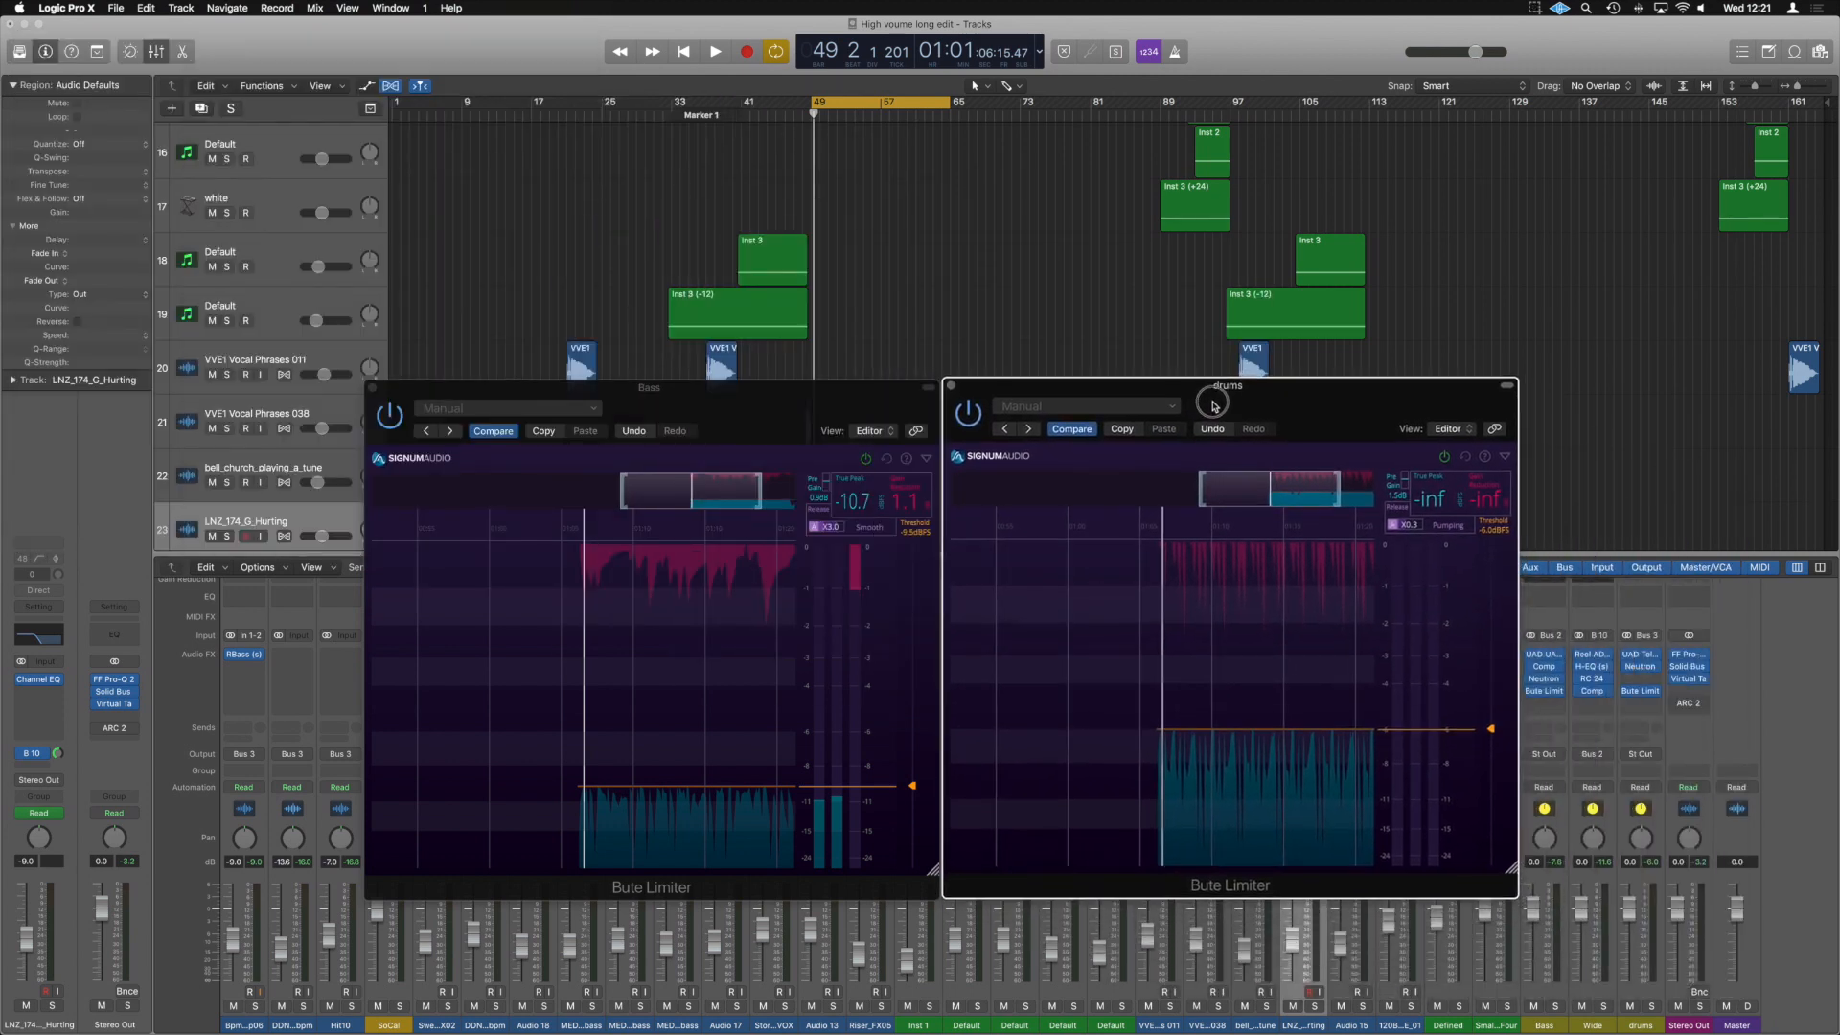
Step: Select the drums and Bass buses together without the Wide bus, and audition the effect of both limiters on the mix
left_click(1642, 1026)
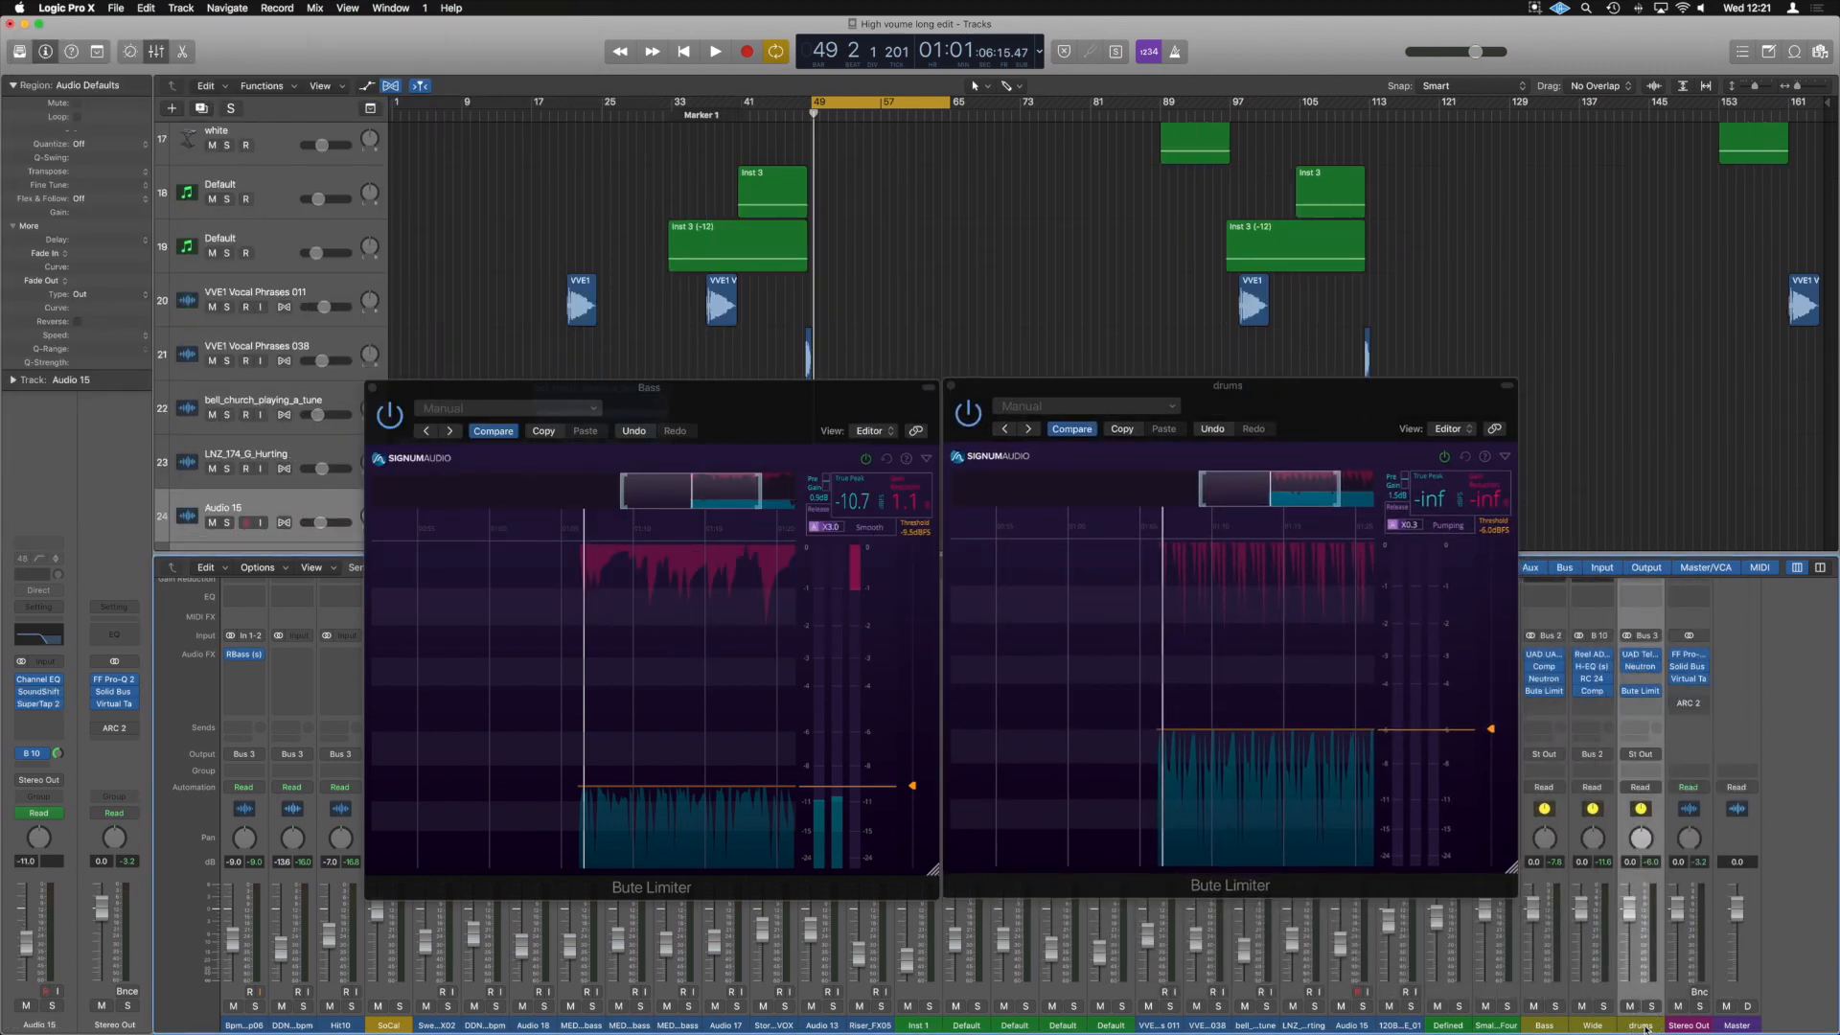
left_click(1541, 1025, "shift")
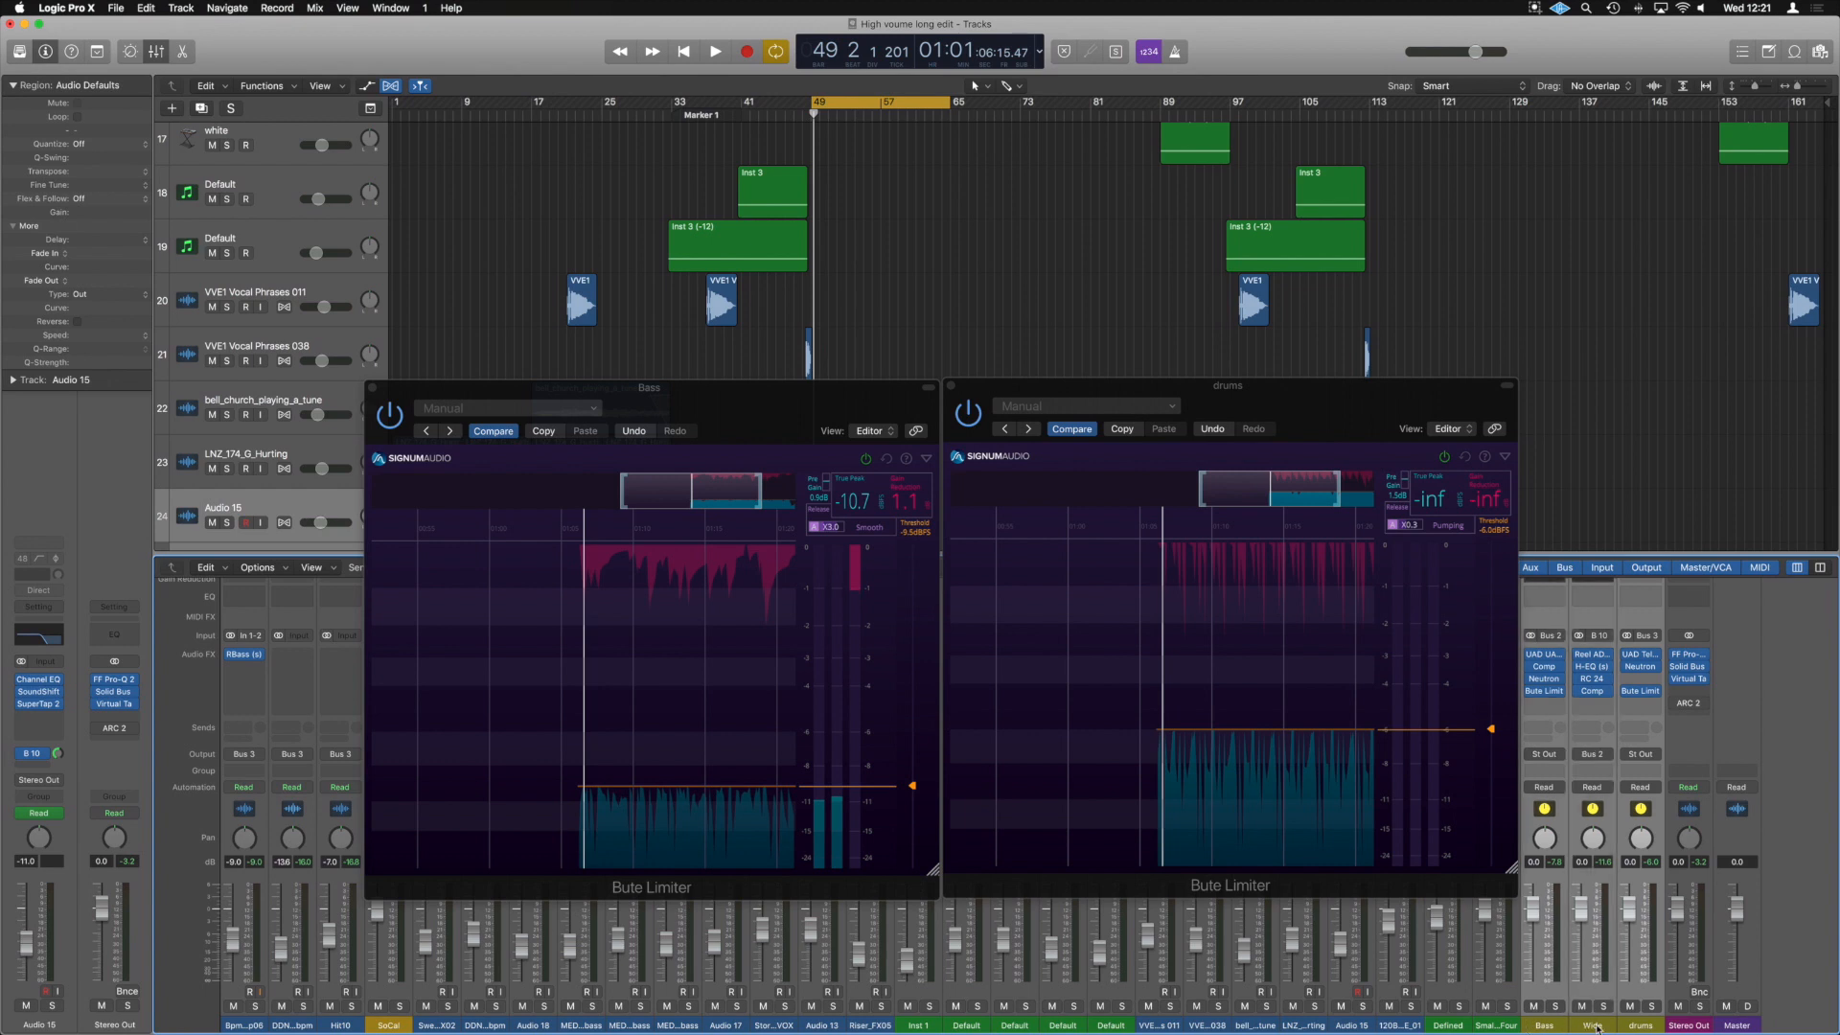
left_click(1598, 1028, "super")
left_click(1532, 691)
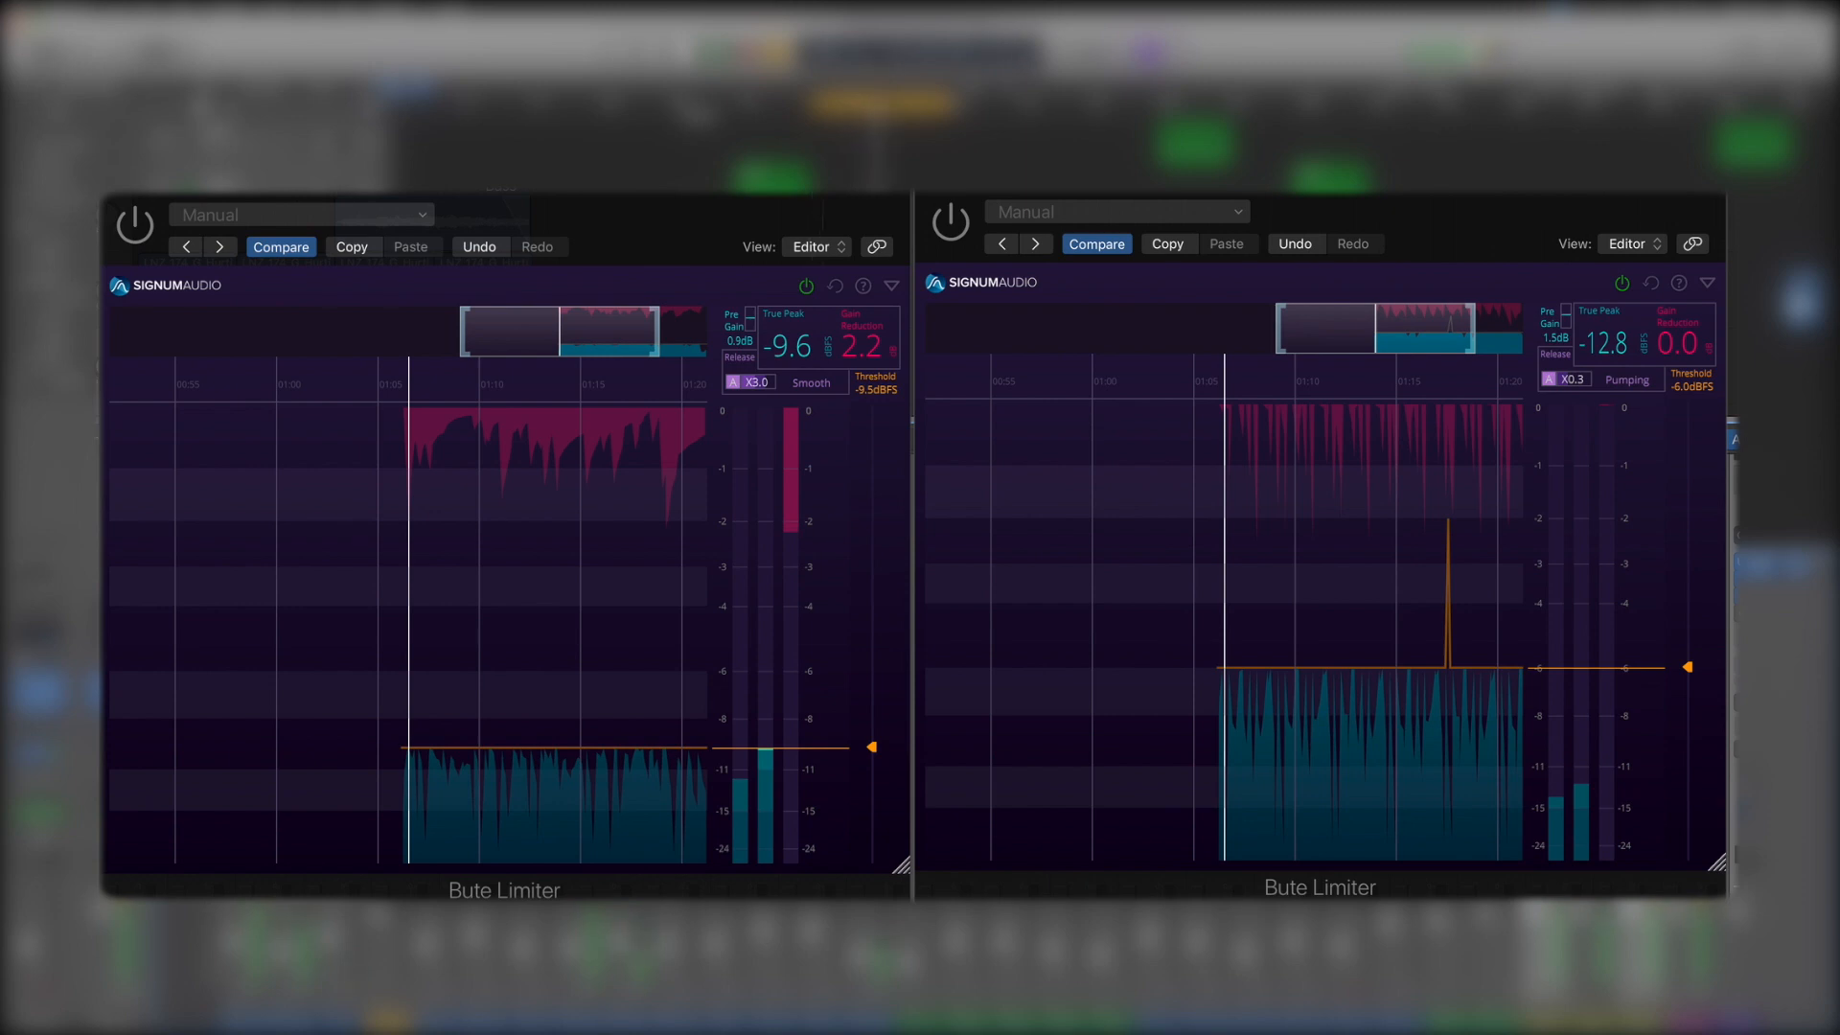
key("space")
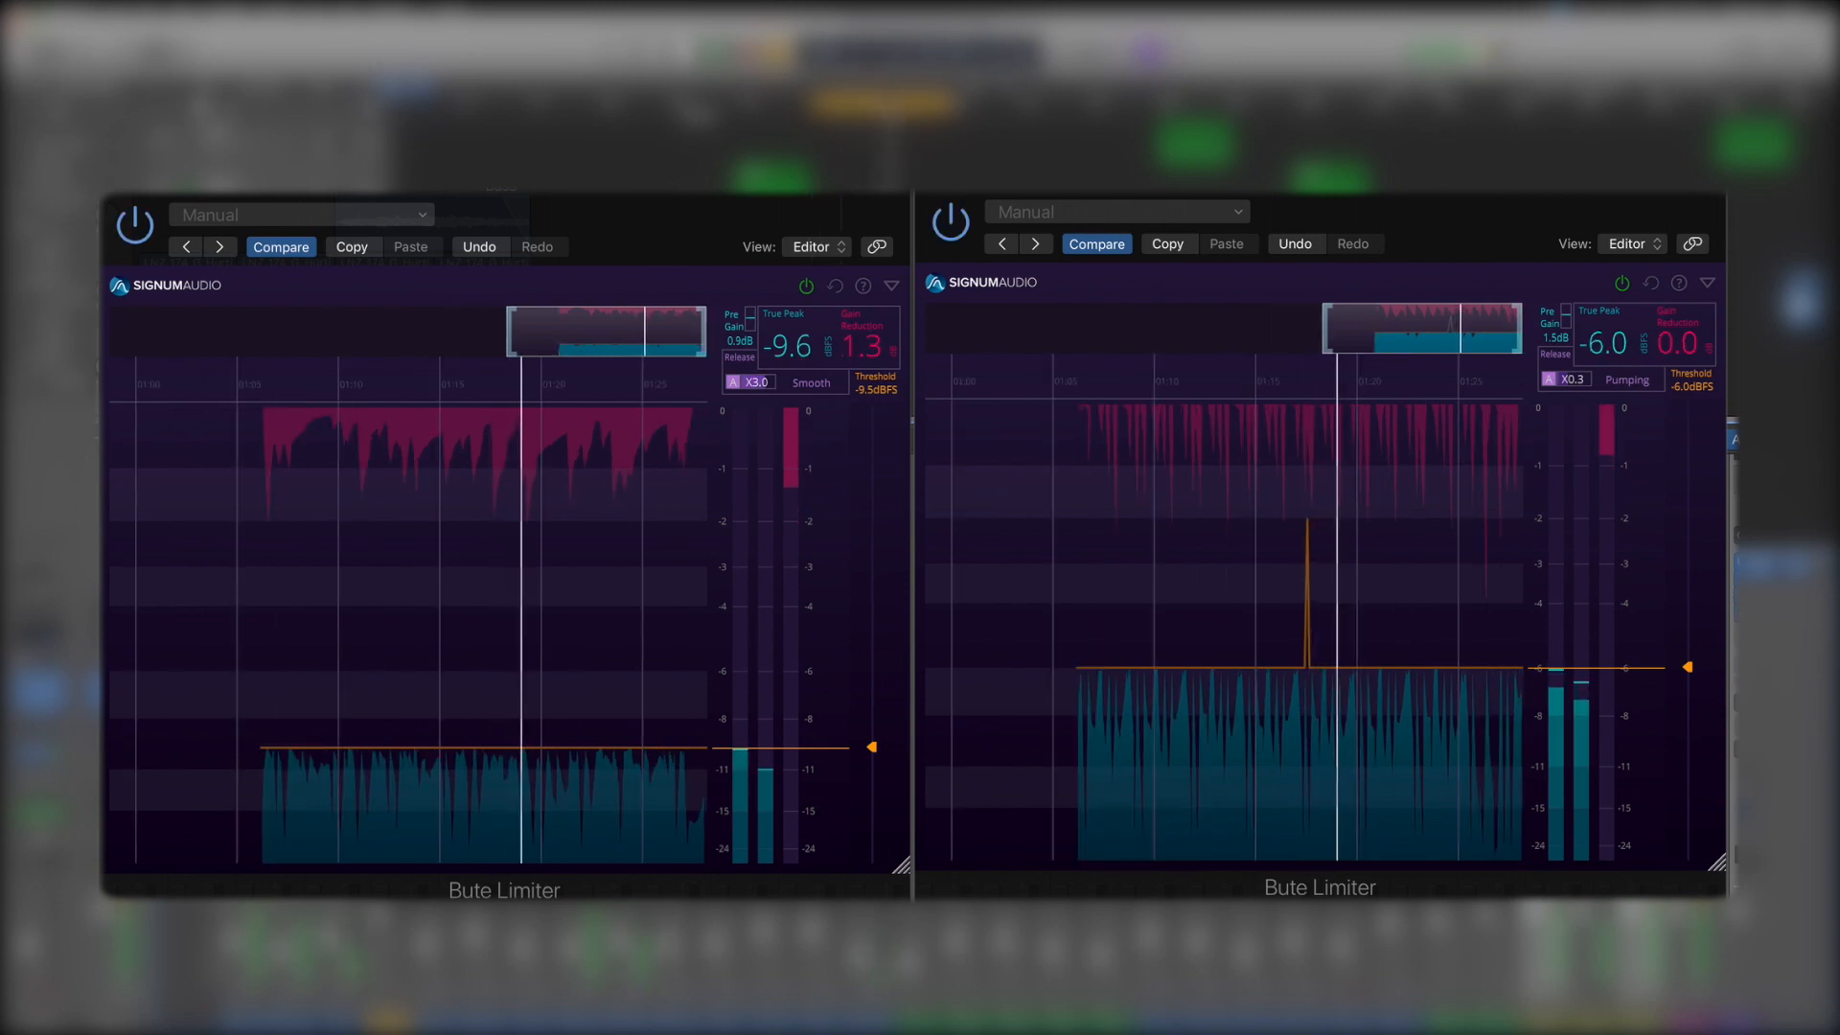